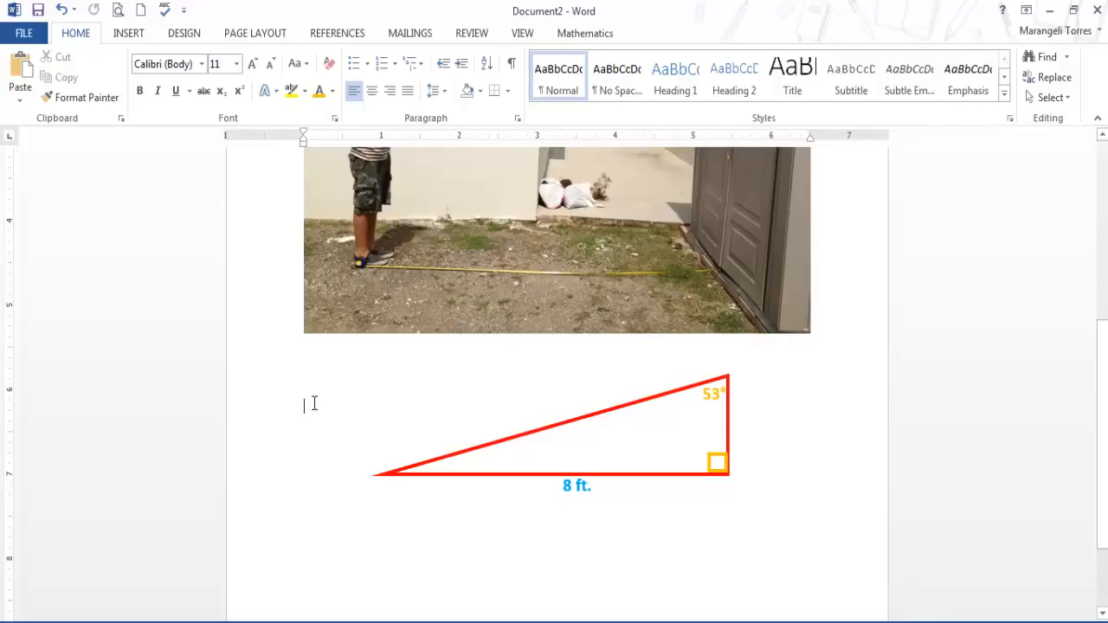
Insert a new equation object on a blank line below the triangle, opening it in MathType
key("Return")
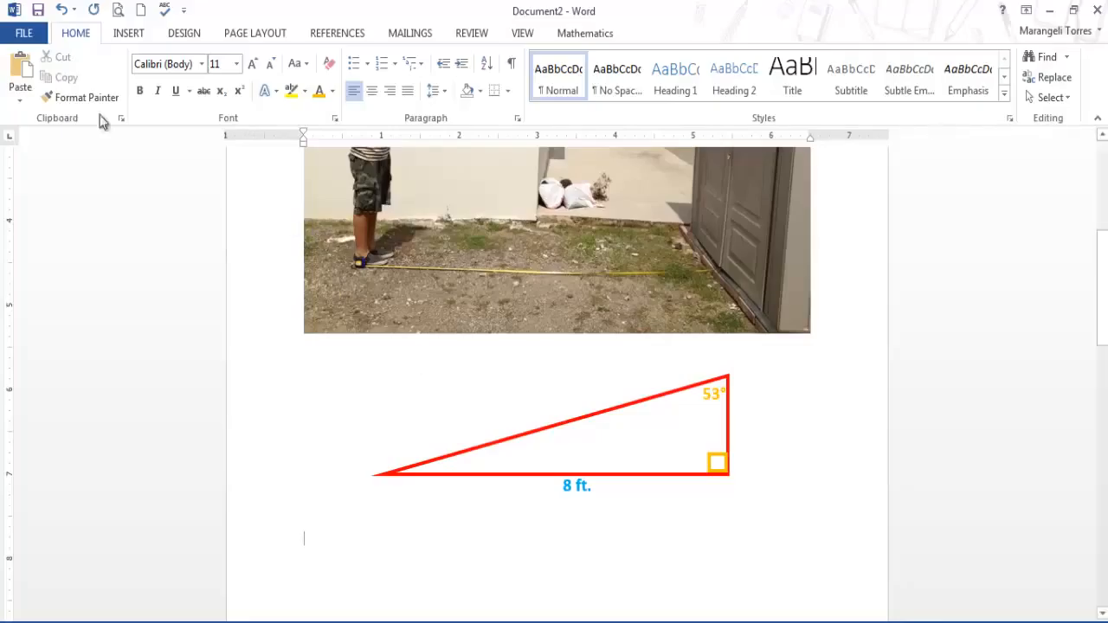
left_click(139, 34)
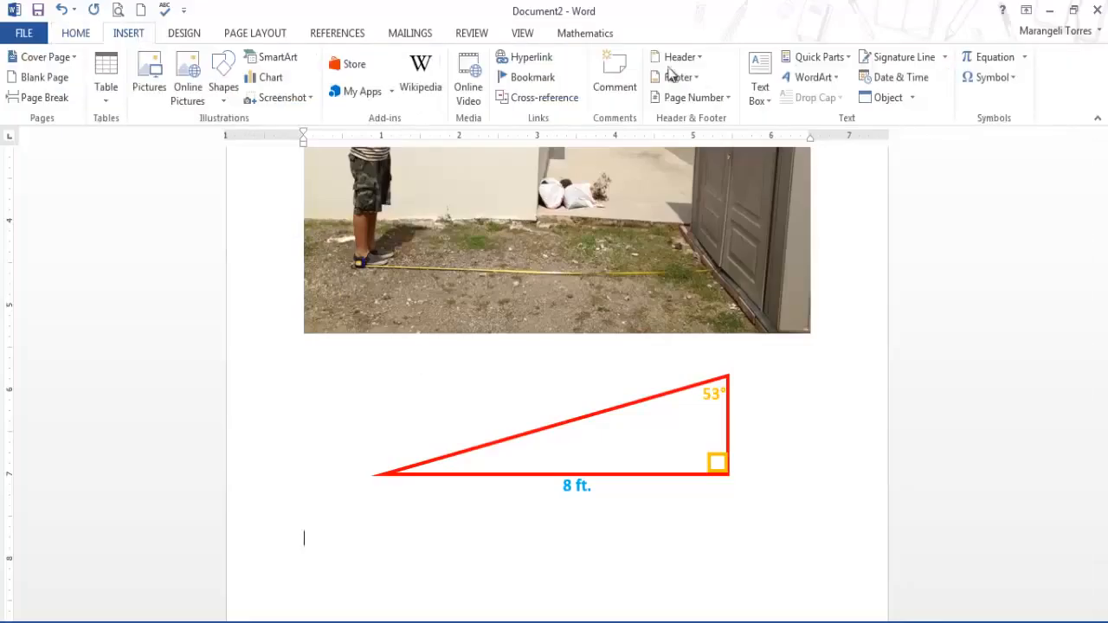
left_click(880, 98)
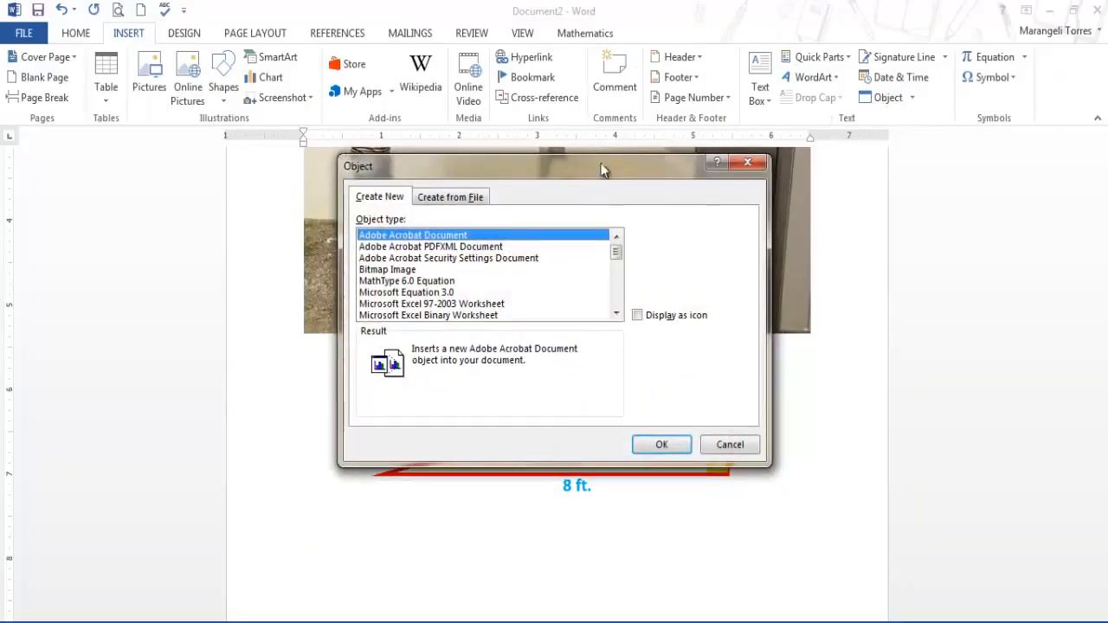
double_click(433, 294)
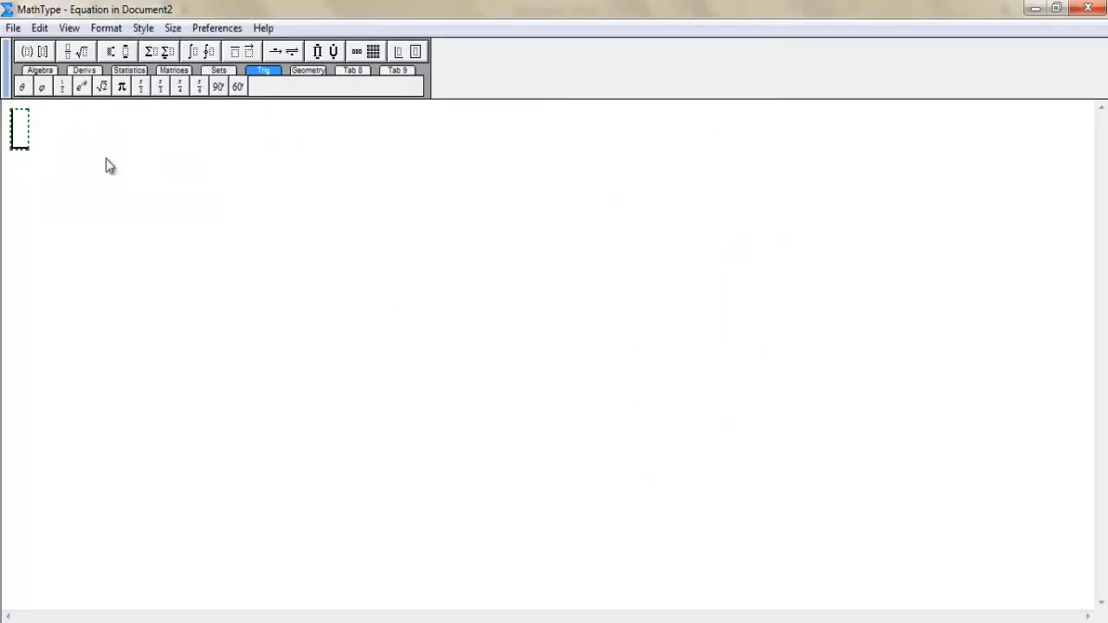
Write the equation tan 53 = 8 ft. / x, with the right-hand side as a stacked fraction
type("t")
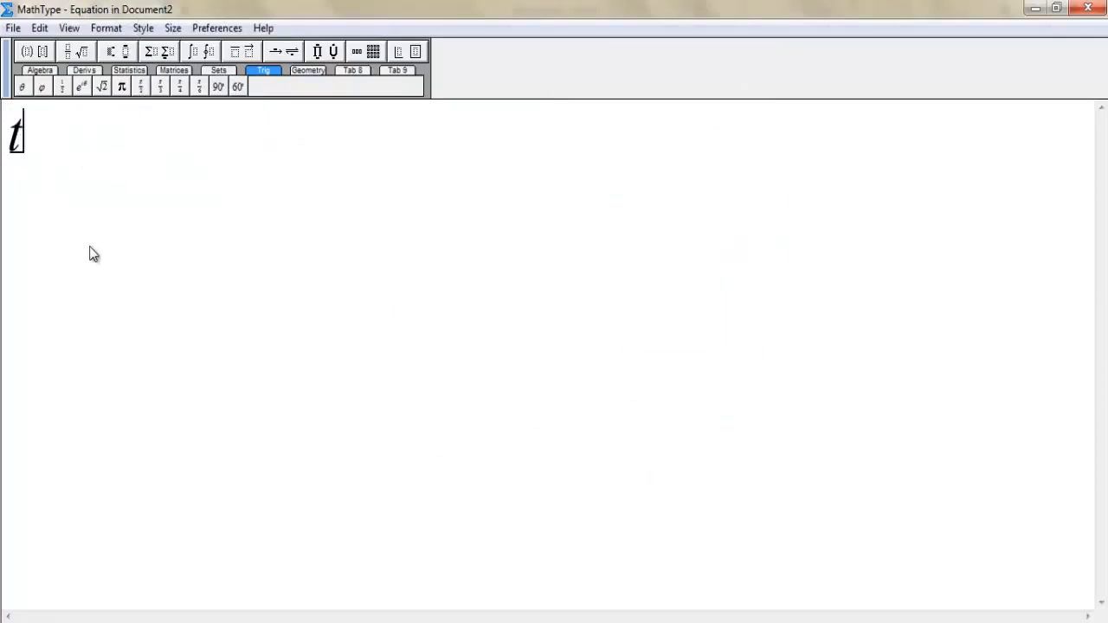
type("an 53 ")
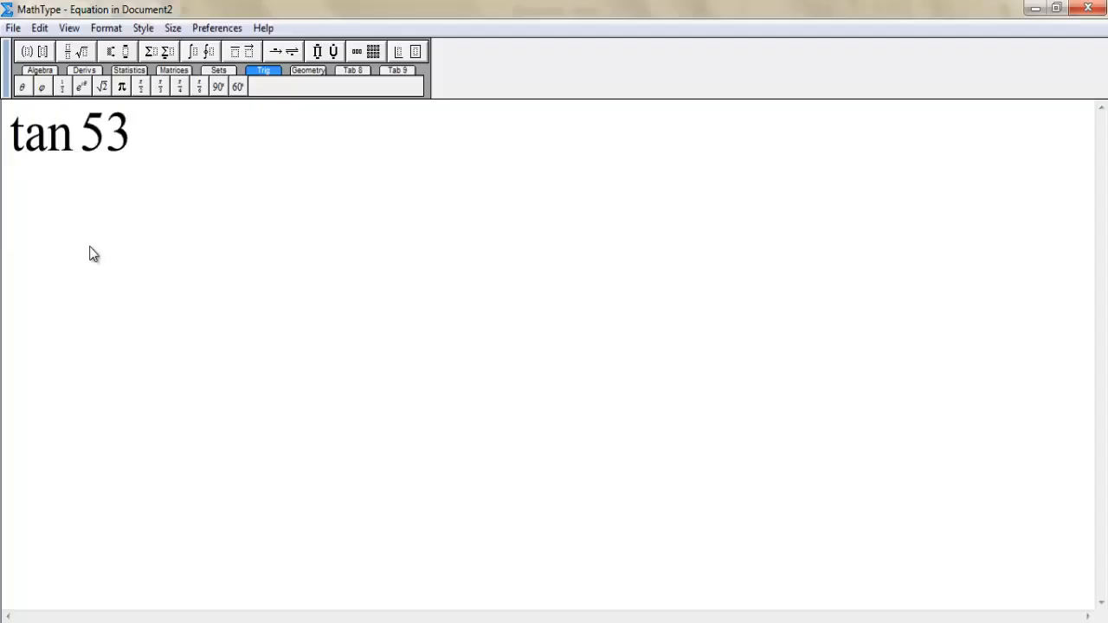
type("=")
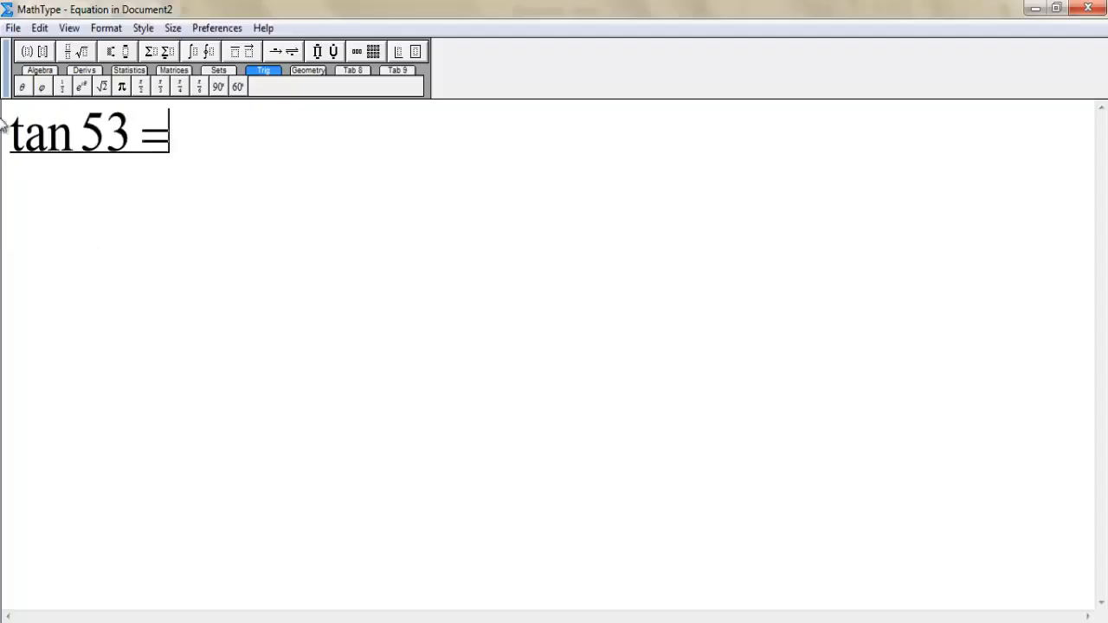
left_click(73, 54)
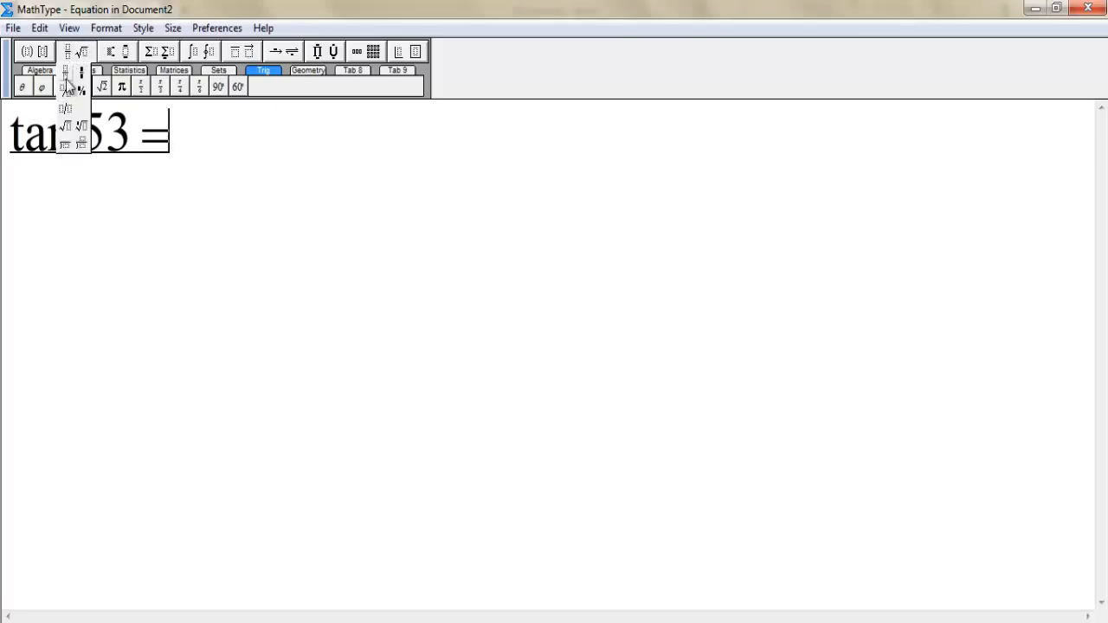
left_click(67, 78)
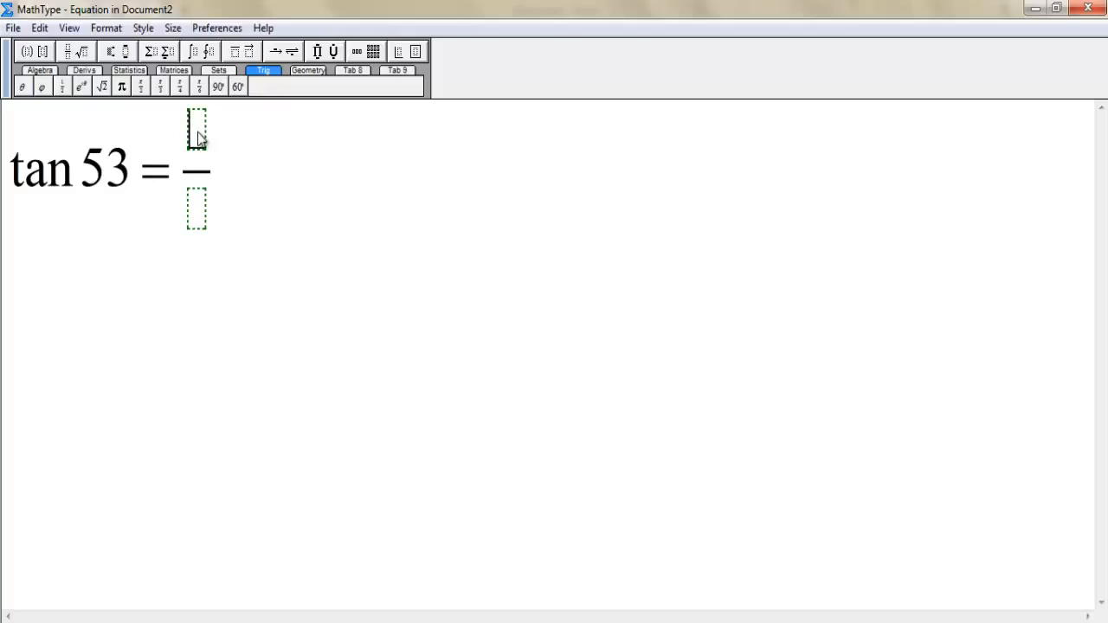
type("8 ")
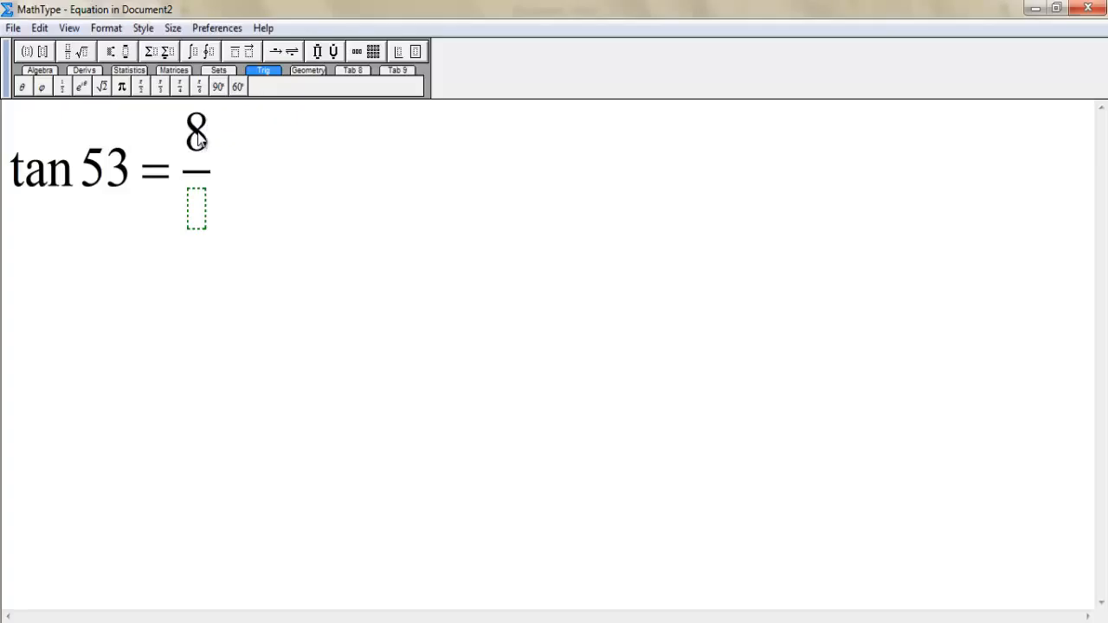
type("ft")
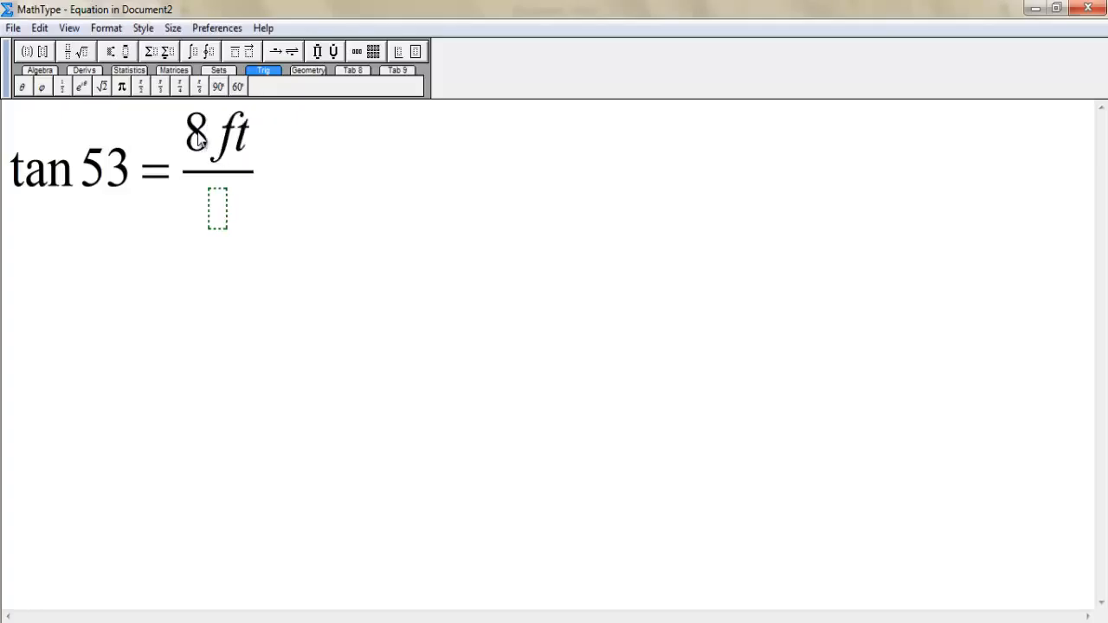
type(".")
left_click(218, 221)
type("x")
Close the equation editor and return to Document2, saving the changes to the equation
left_click(14, 28)
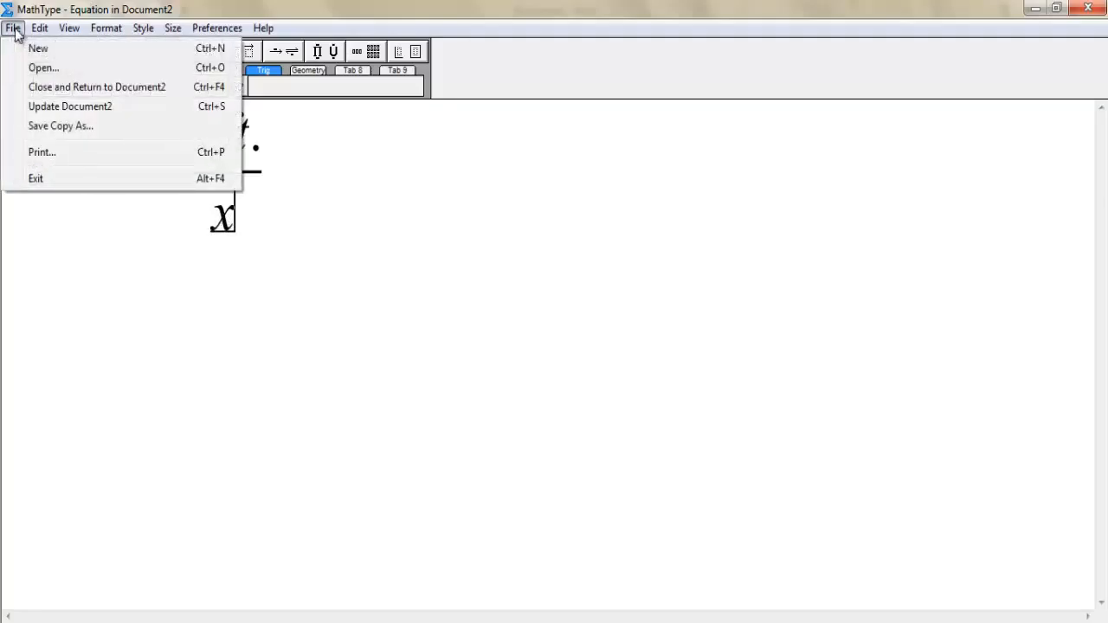
left_click(48, 89)
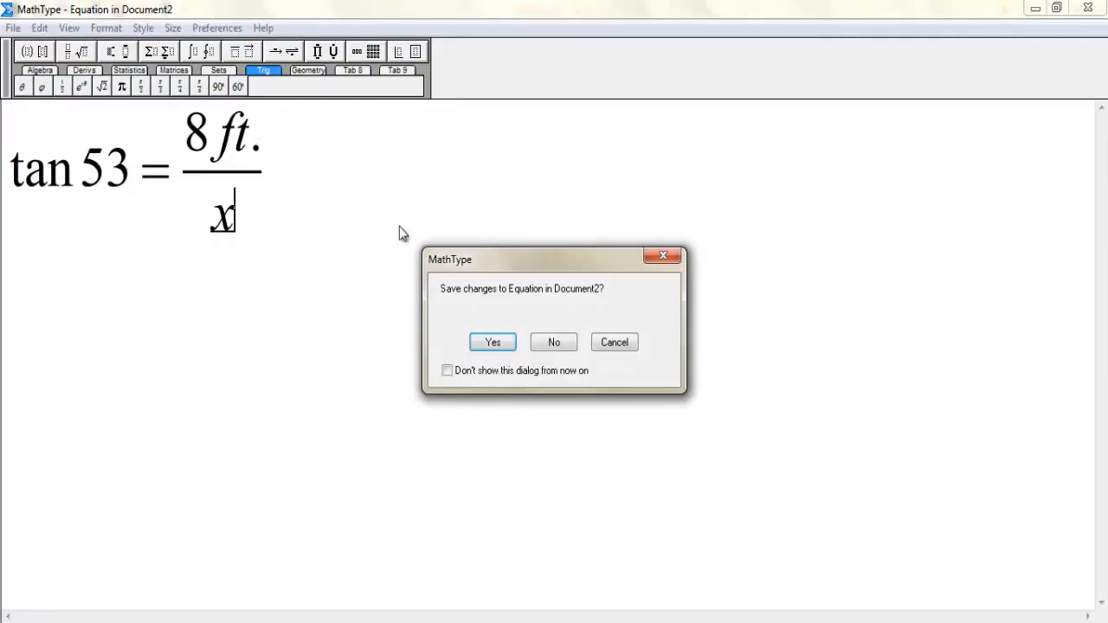
left_click(490, 342)
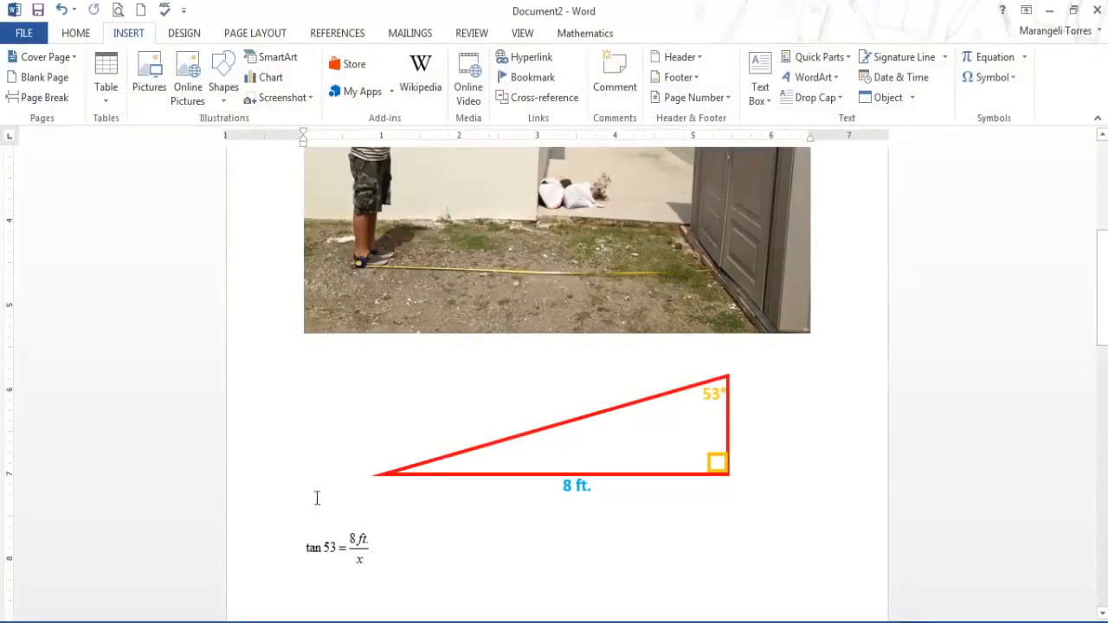
Enlarge the inserted tangent equation below the triangle by scaling it slightly from its corner
left_click(345, 544)
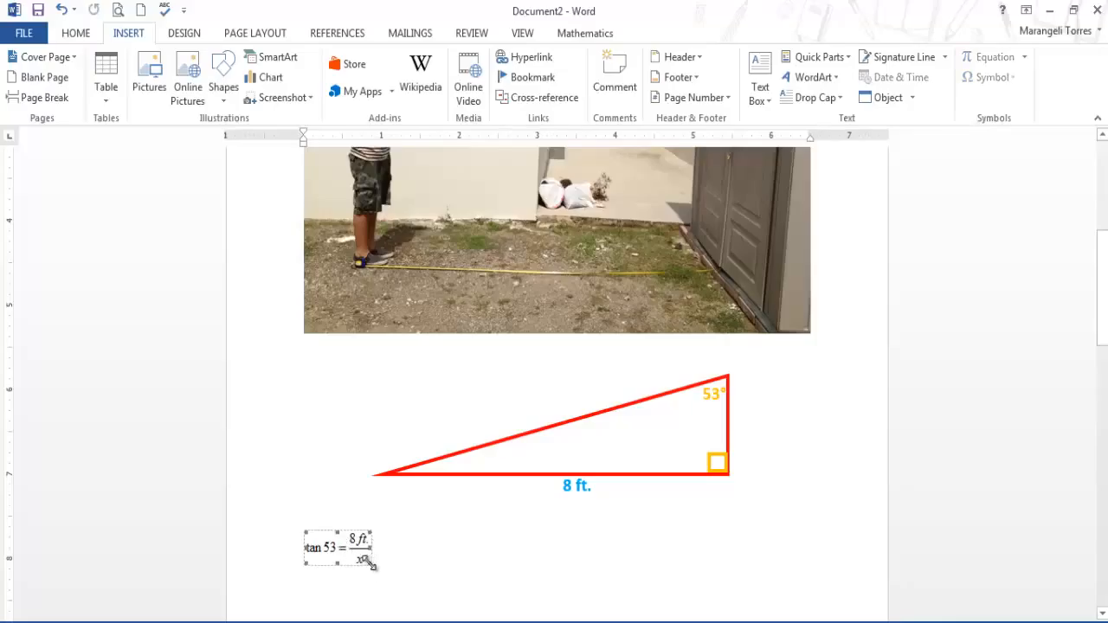
left_click_drag(383, 572, 391, 584)
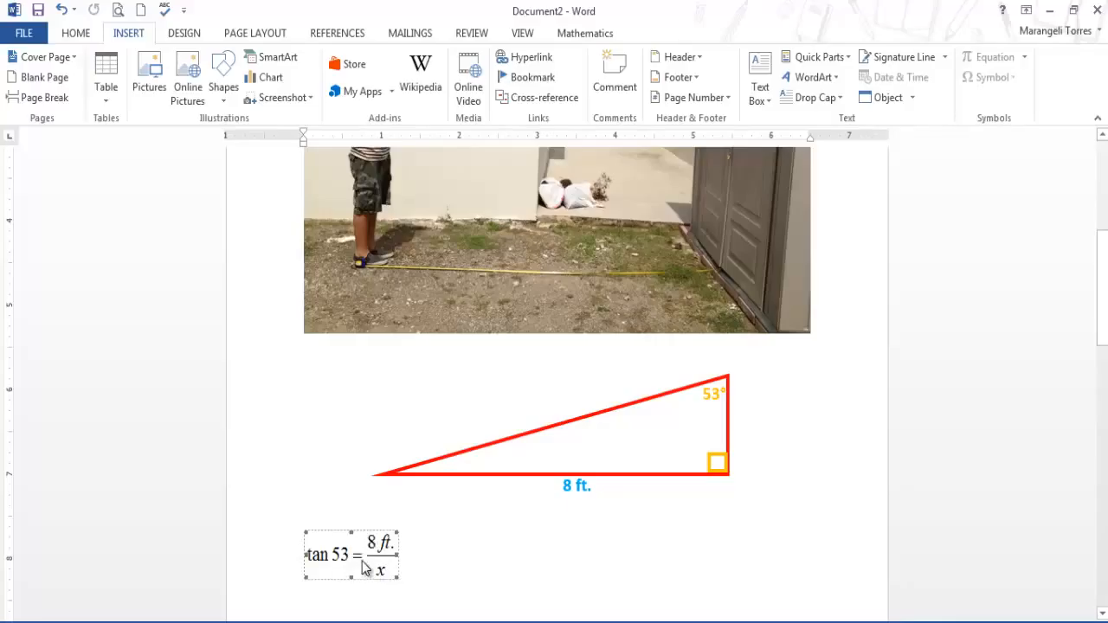
left_click(434, 555)
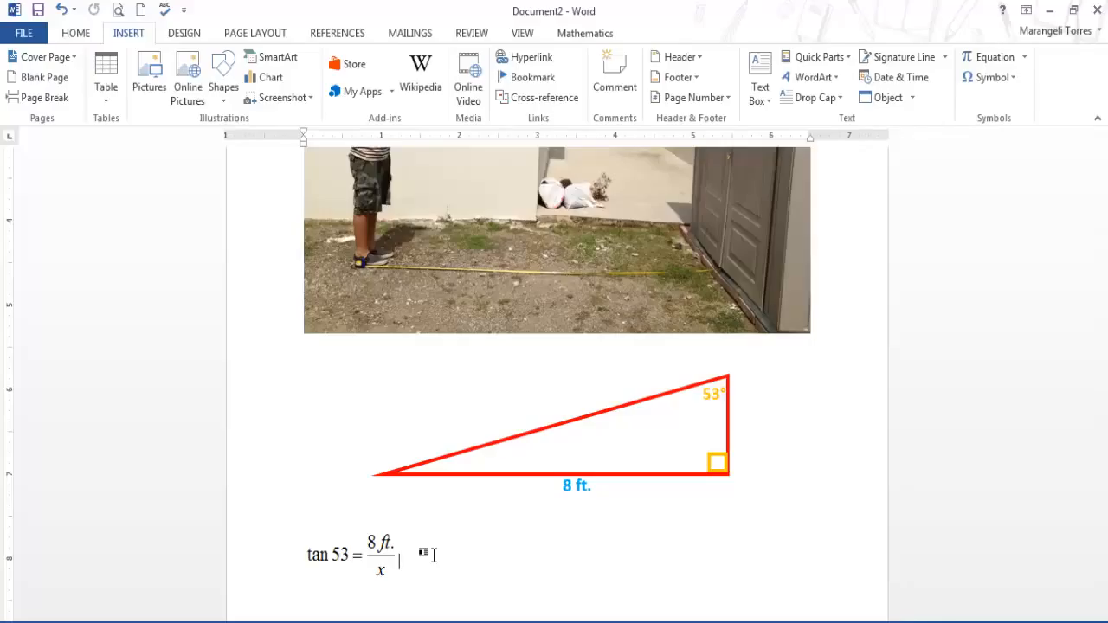
Reopen the tangent equation for editing and add a second line reading x tan 53 = 8
left_click(376, 562)
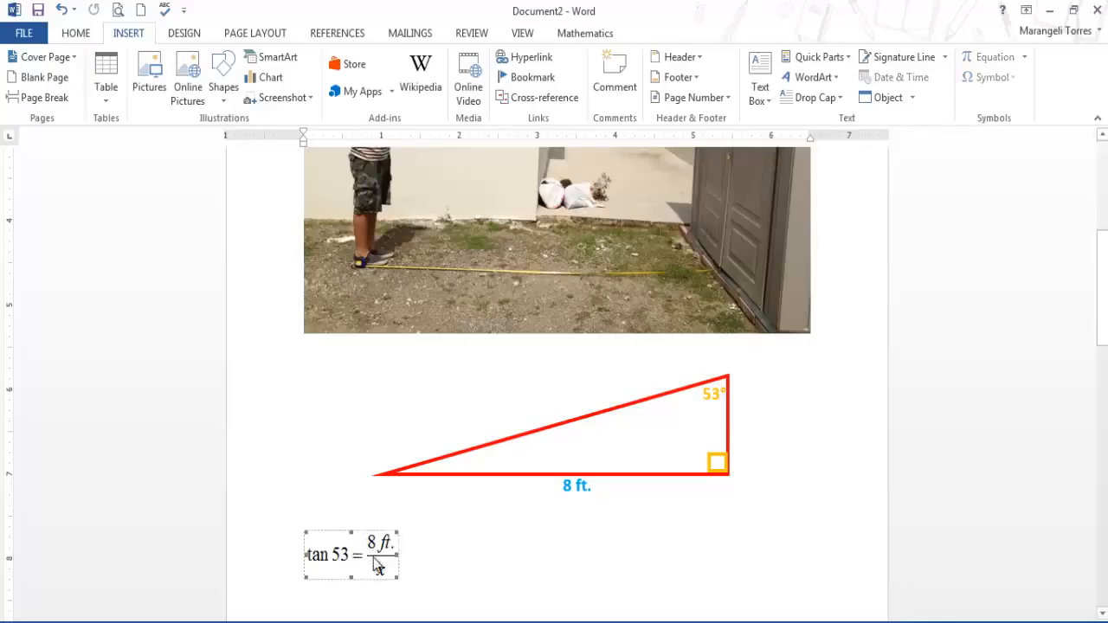
type("x")
double_click(376, 562)
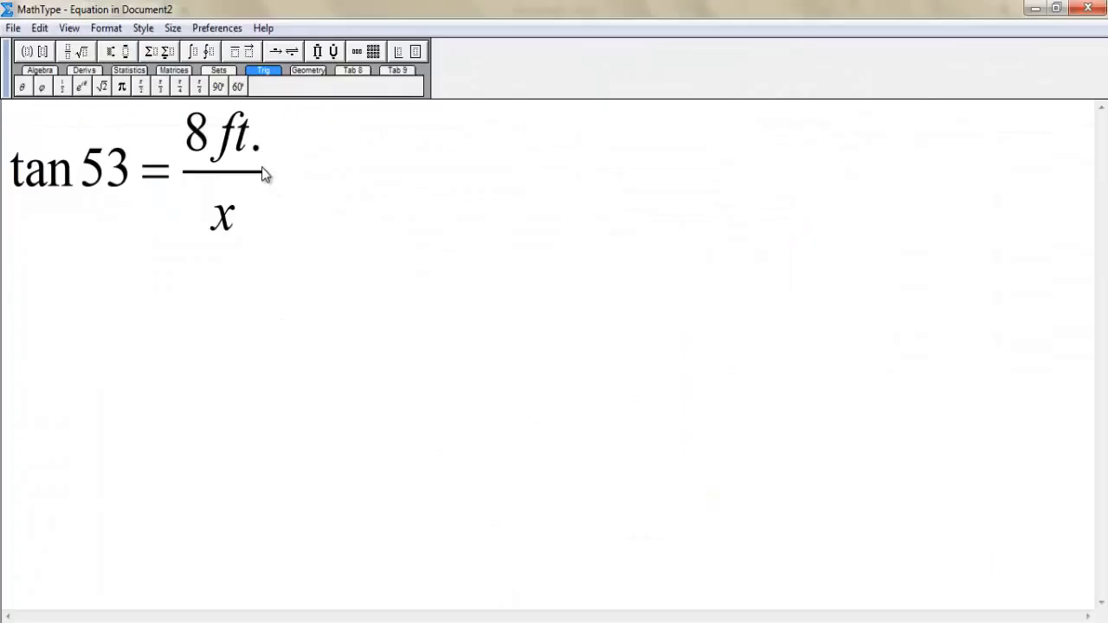
key("Return")
type("x tan ")
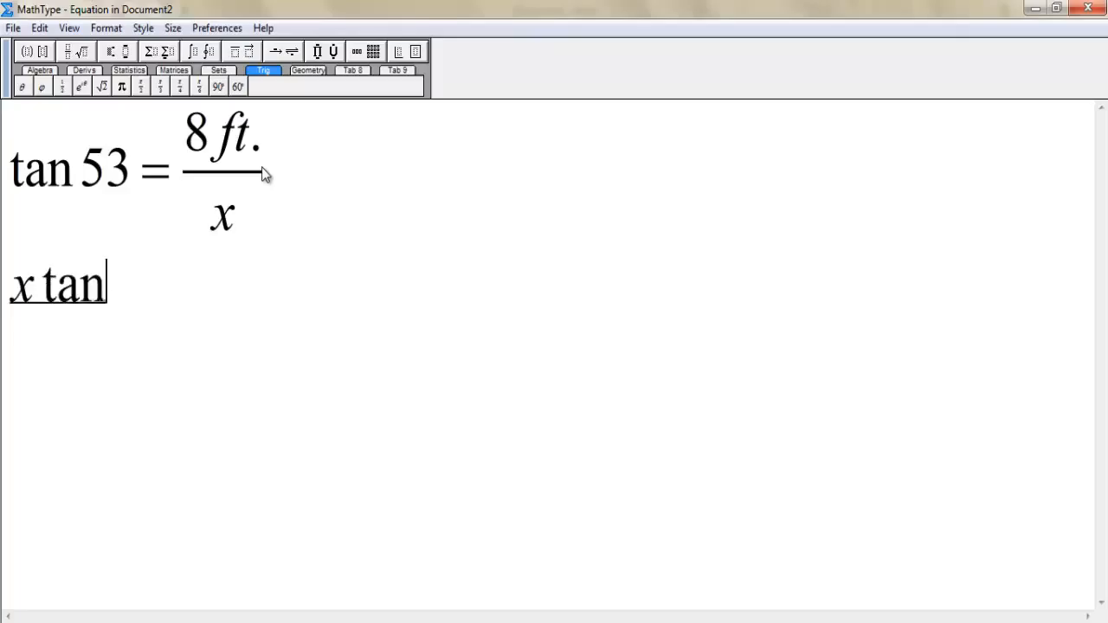
type("53")
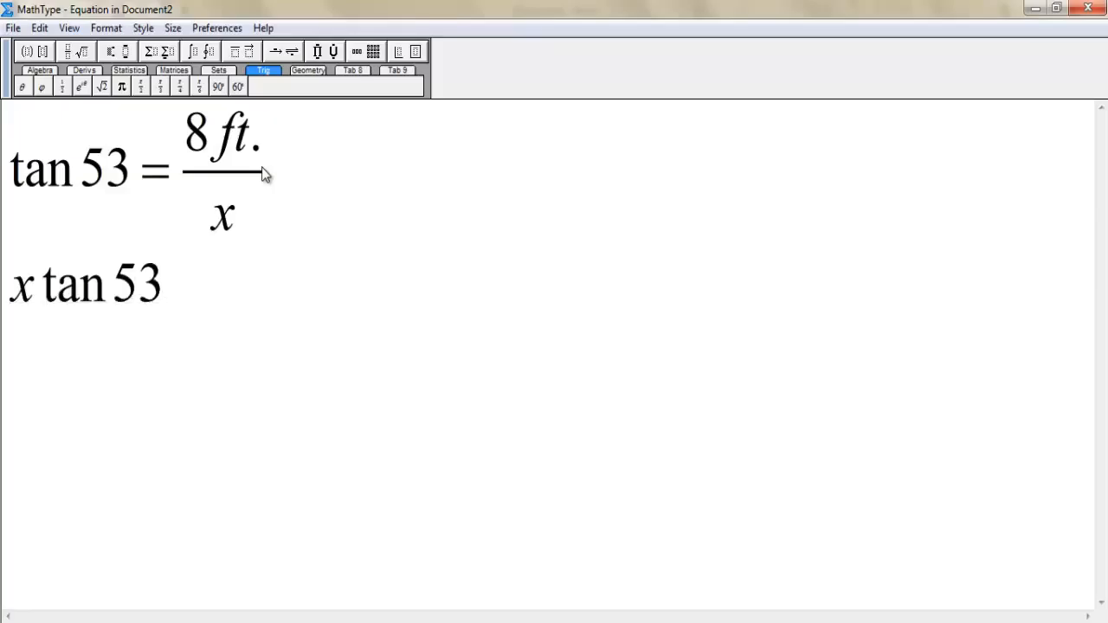
type(" = 8")
Add a third line reading x = 8 / tan 53, with the right-hand side as a stacked fraction
key("Return")
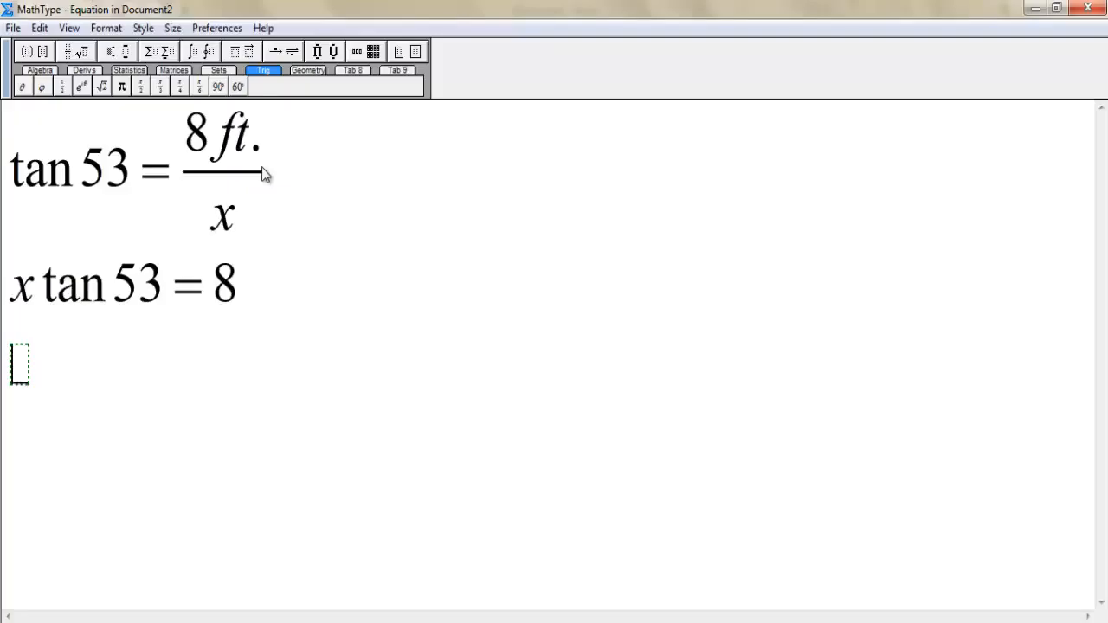
type("x=")
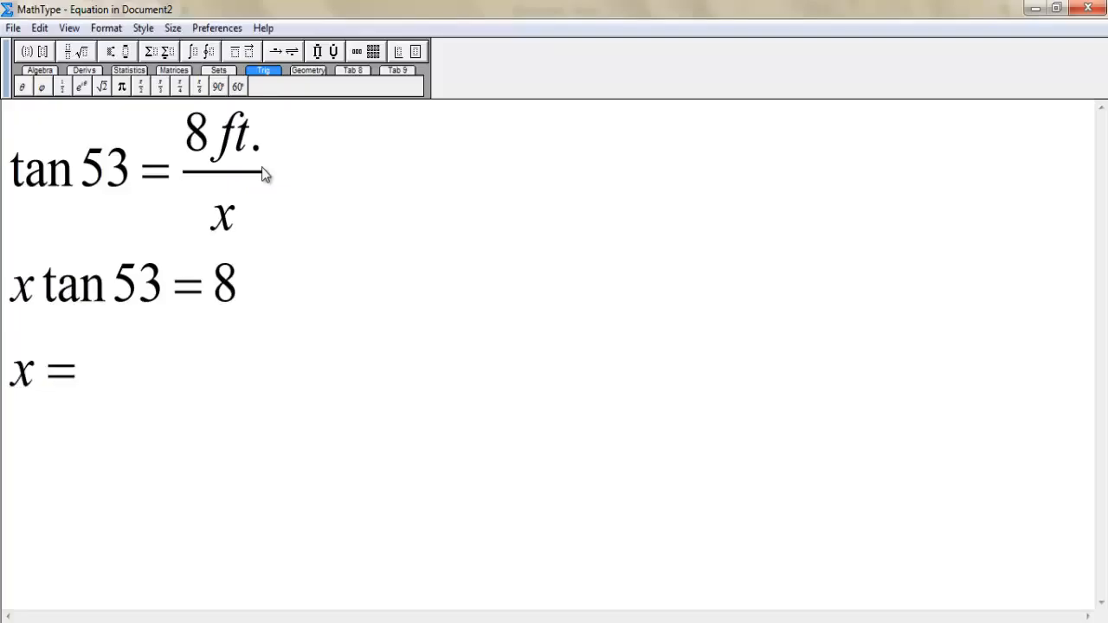
left_click(75, 53)
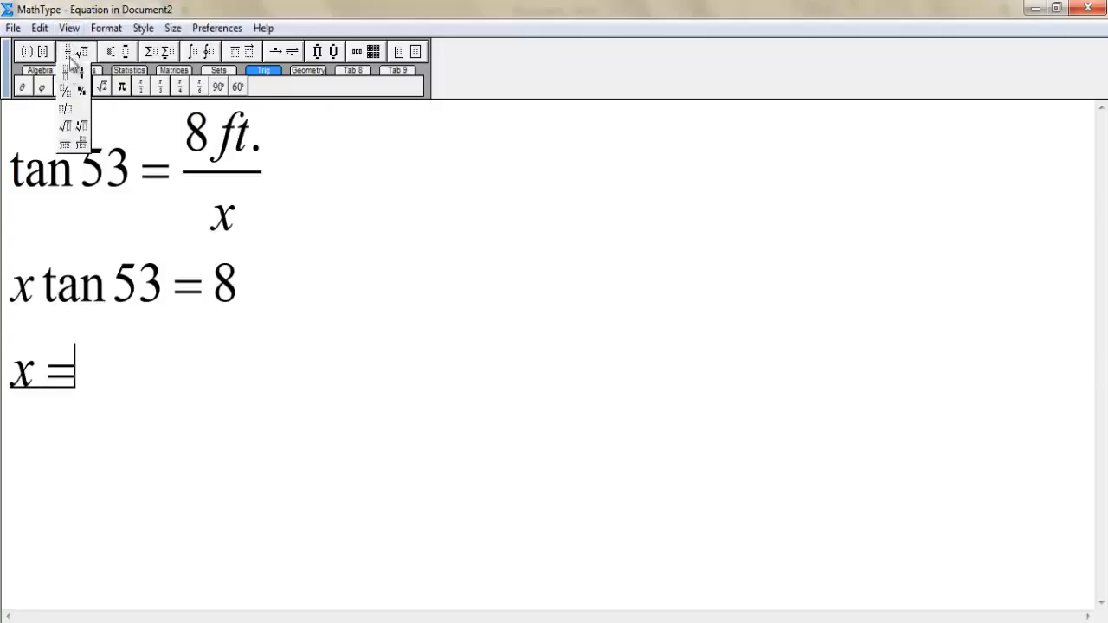
left_click(71, 79)
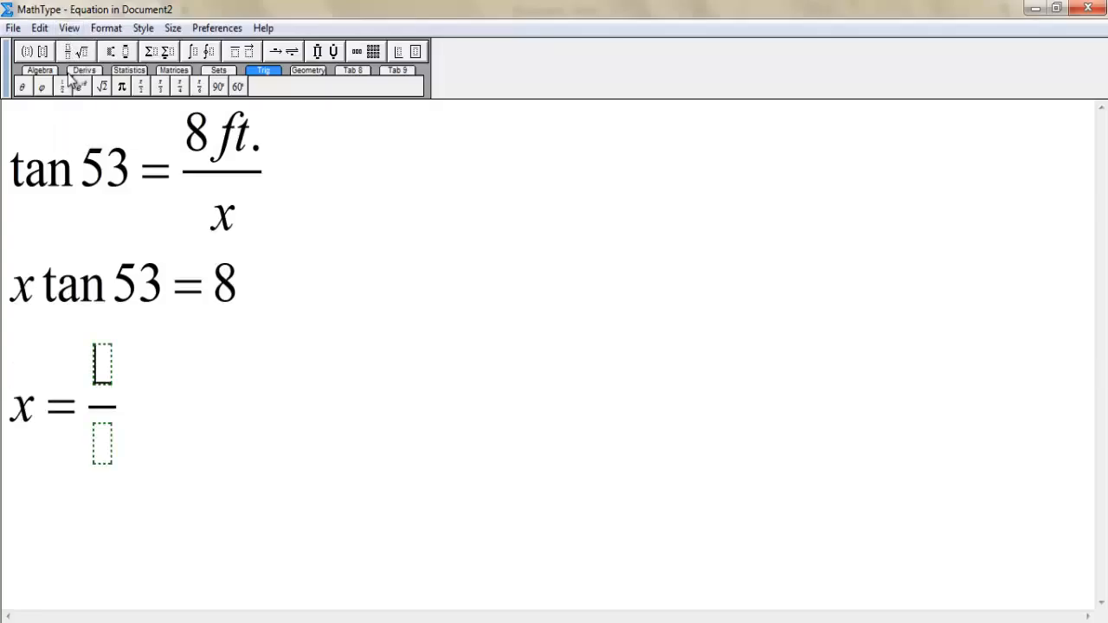
type("8/")
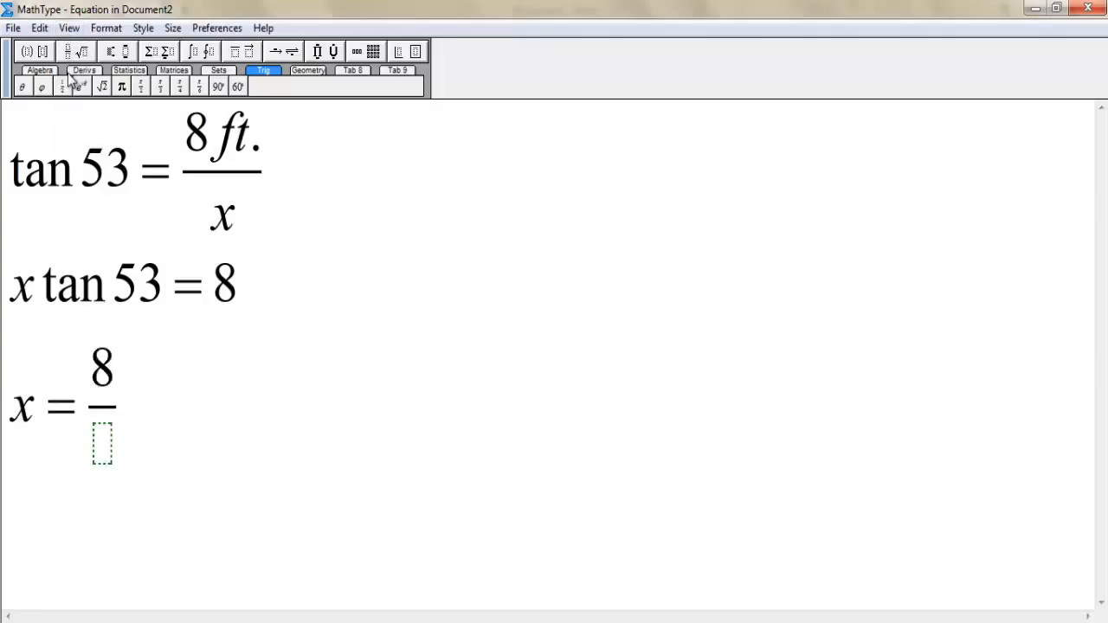
type("ta")
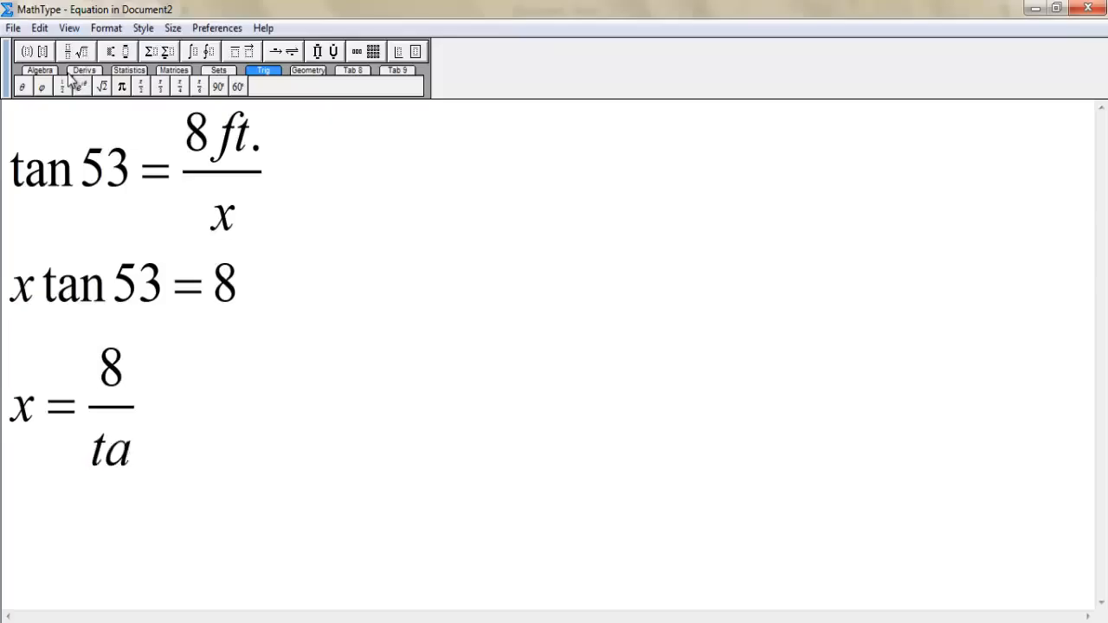
type("n 5")
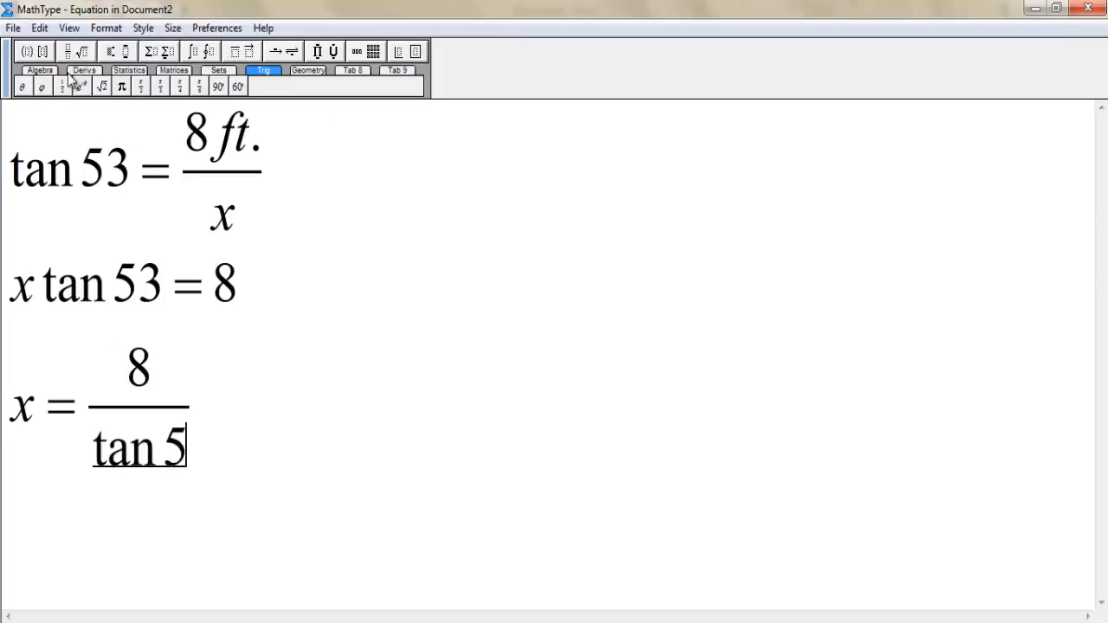
type("3")
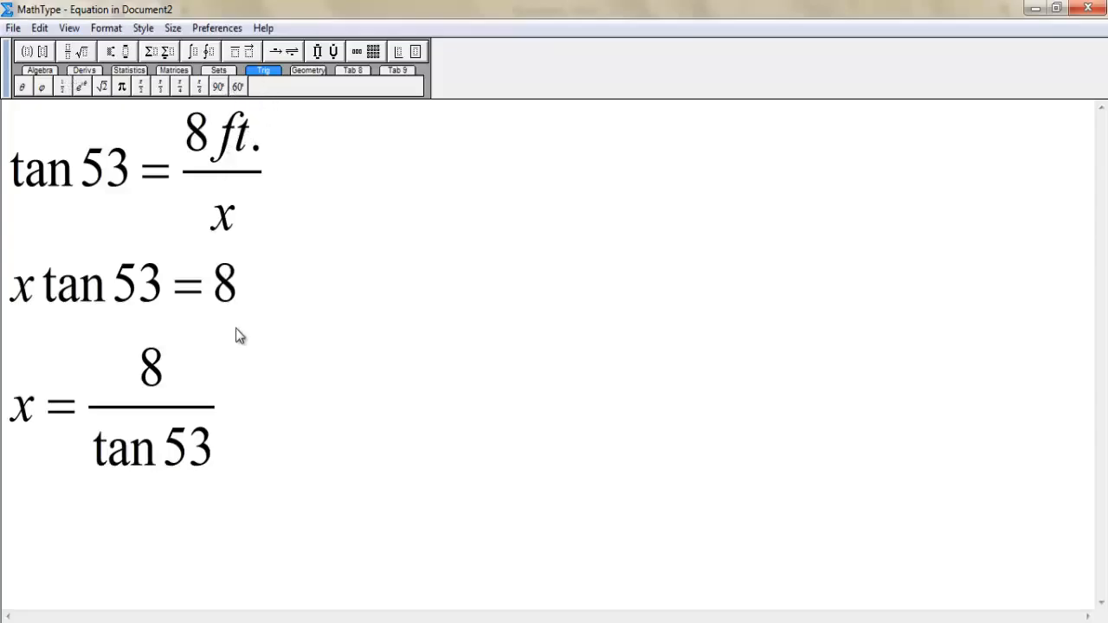
Start a fourth line after the 8 / tan 53 fraction and enter "x =" on it
key("Tab")
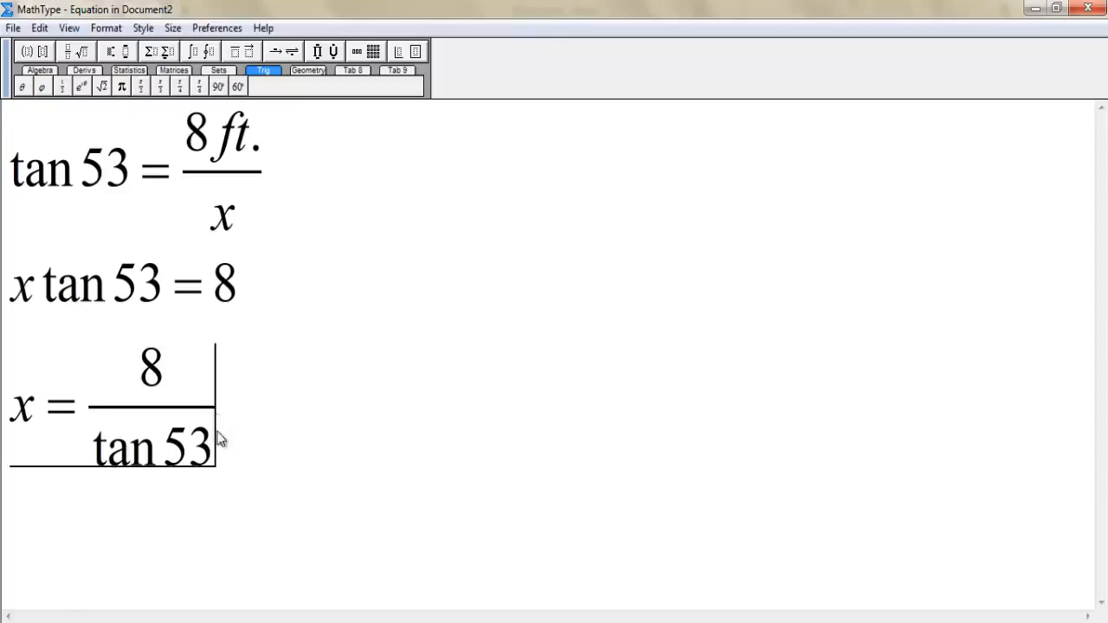
key("Up")
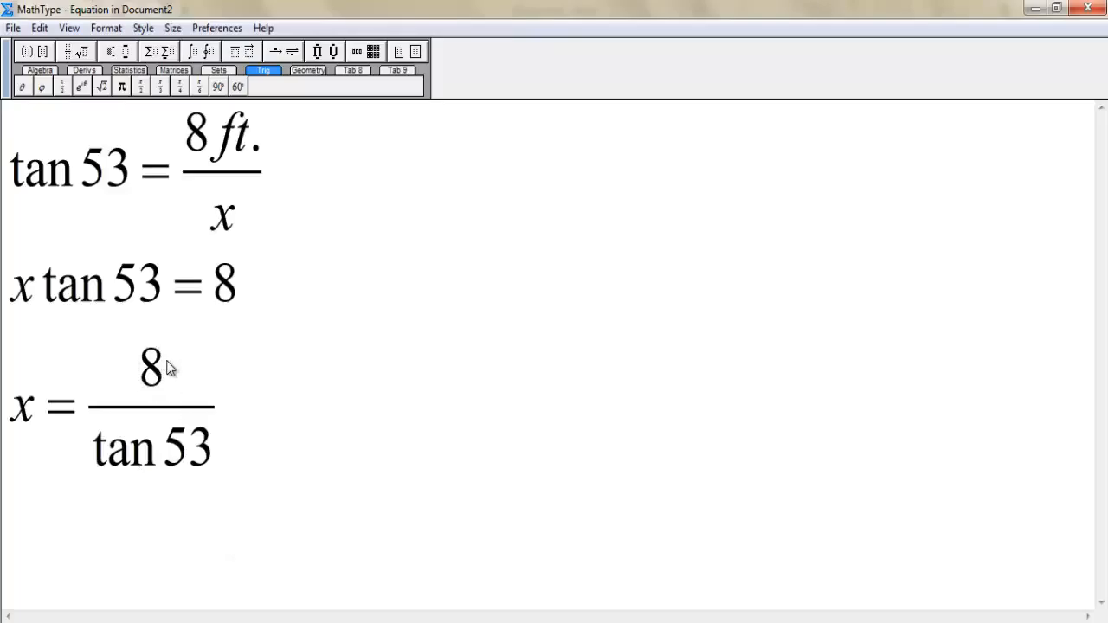
left_click(213, 449)
left_click(216, 460)
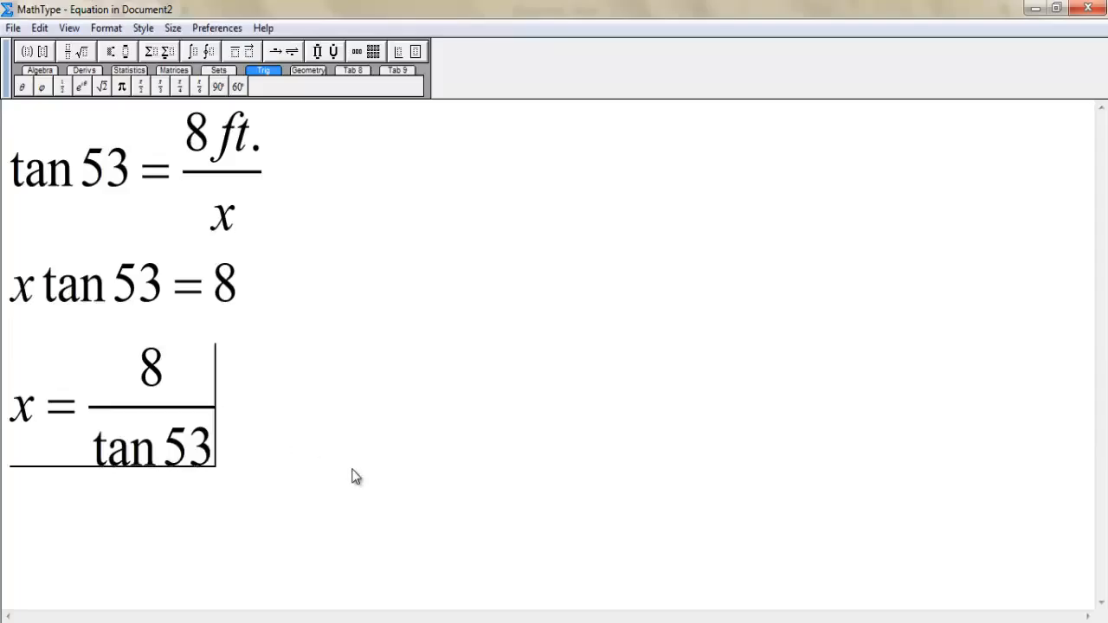
key("Return")
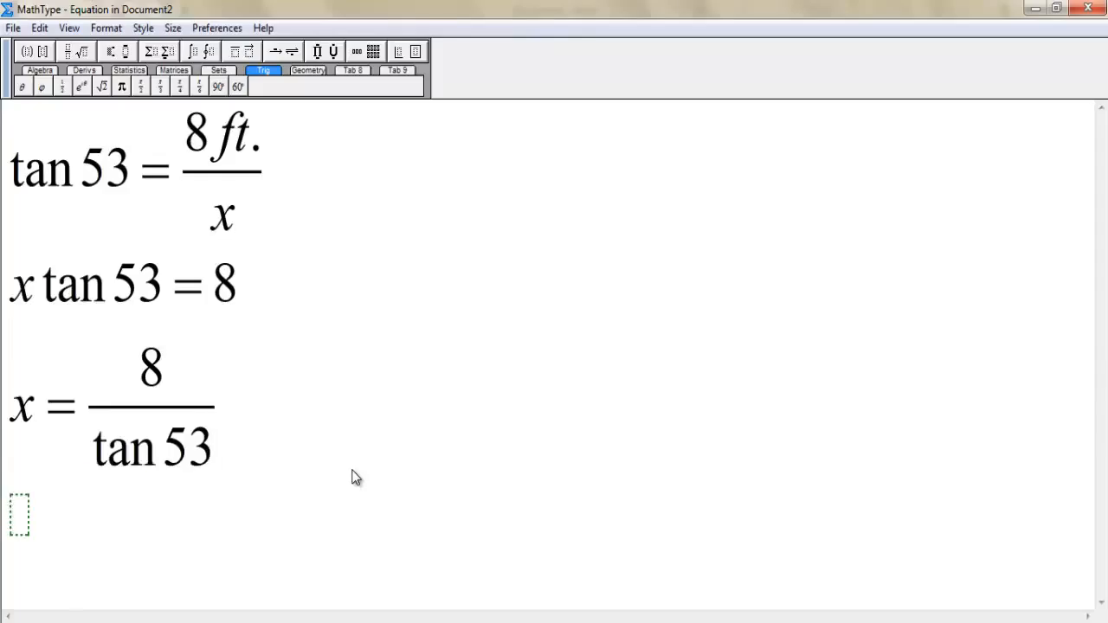
type("x =")
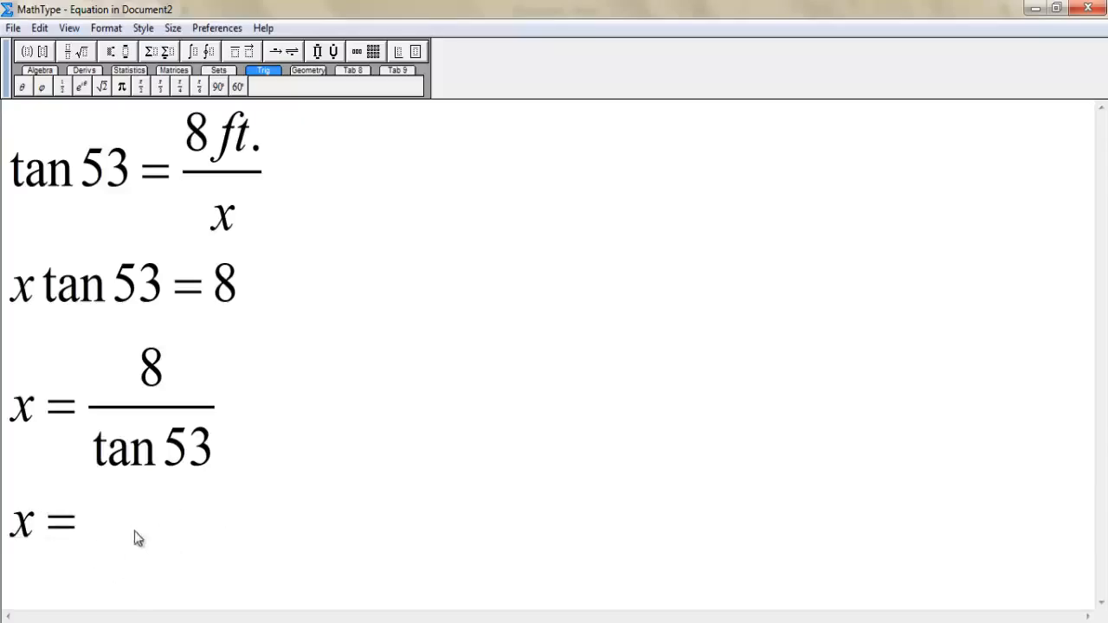
Save the four-line equation back to Document2, return to the document, and scale the equation down slightly
left_click(13, 28)
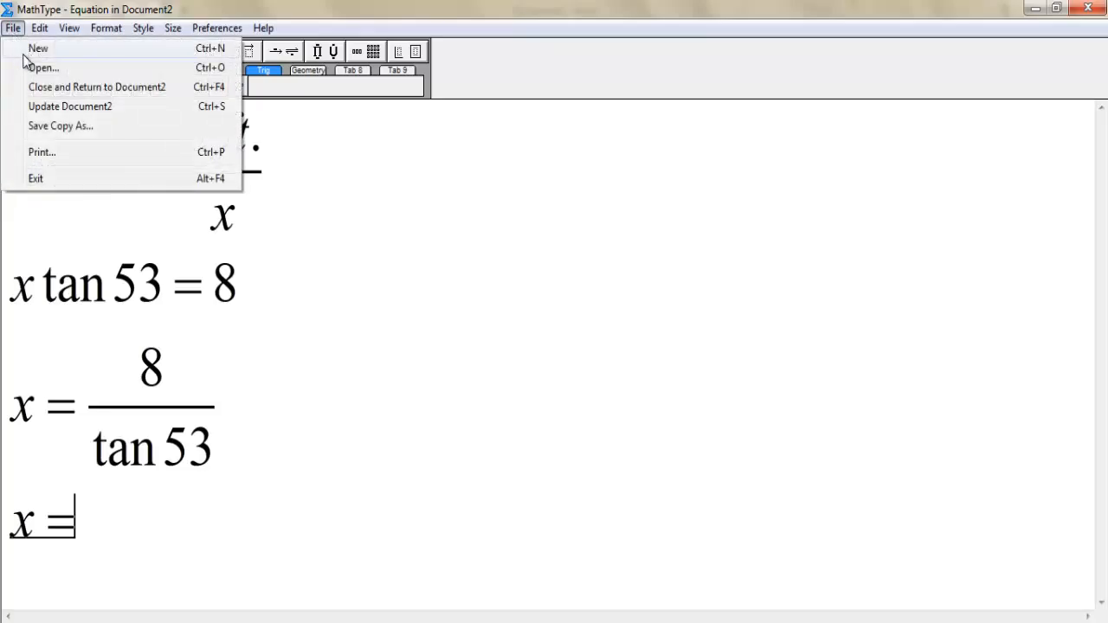
left_click(40, 88)
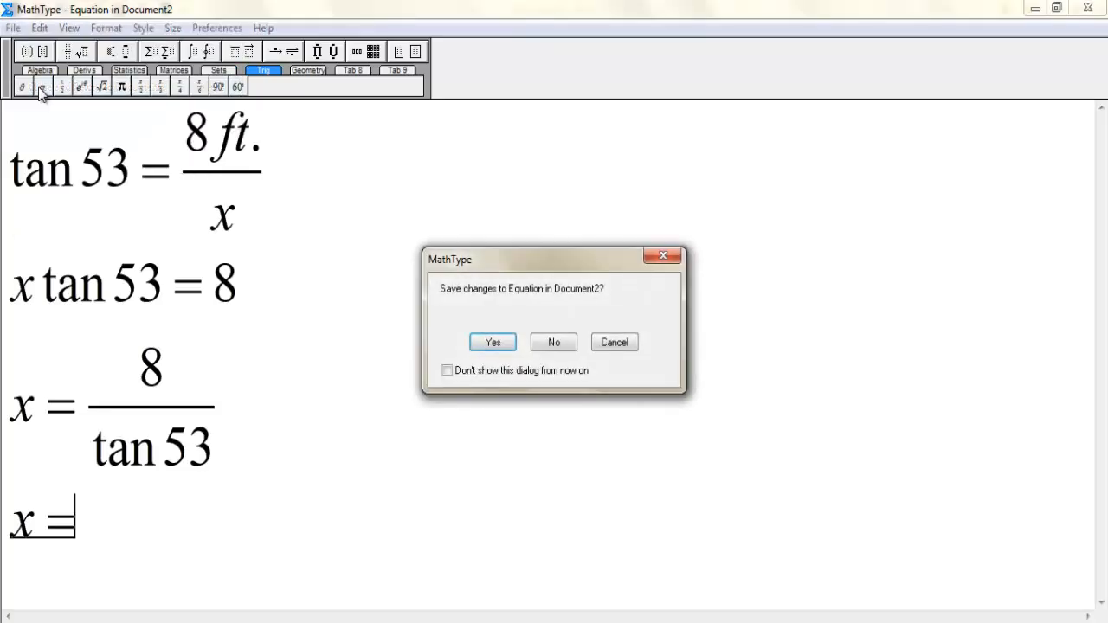
left_click(501, 341)
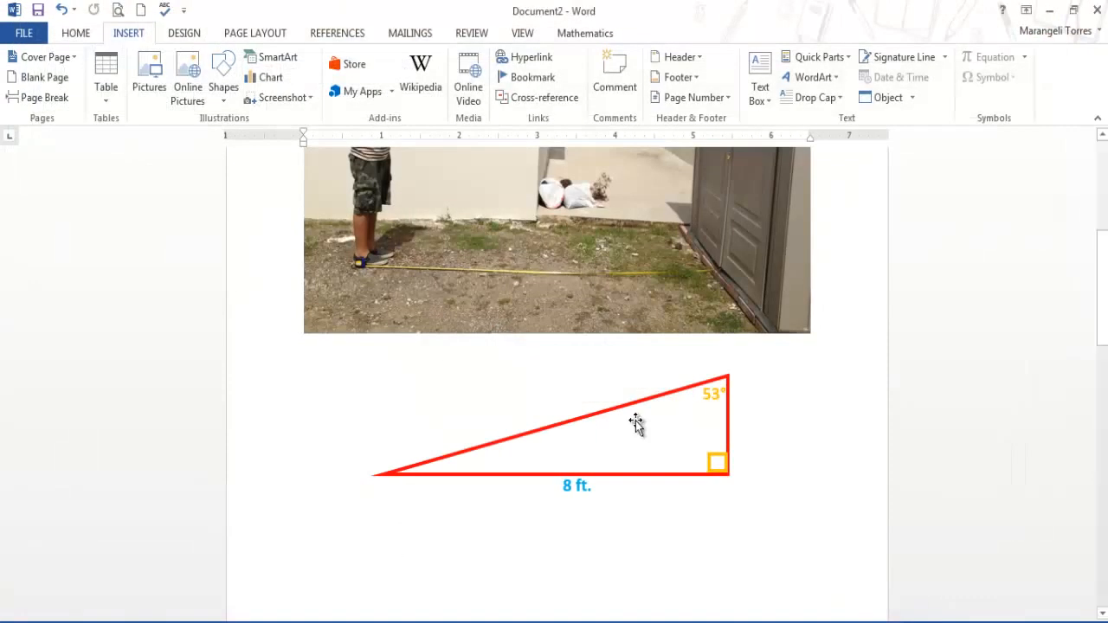
left_click_drag(1103, 321, 1105, 431)
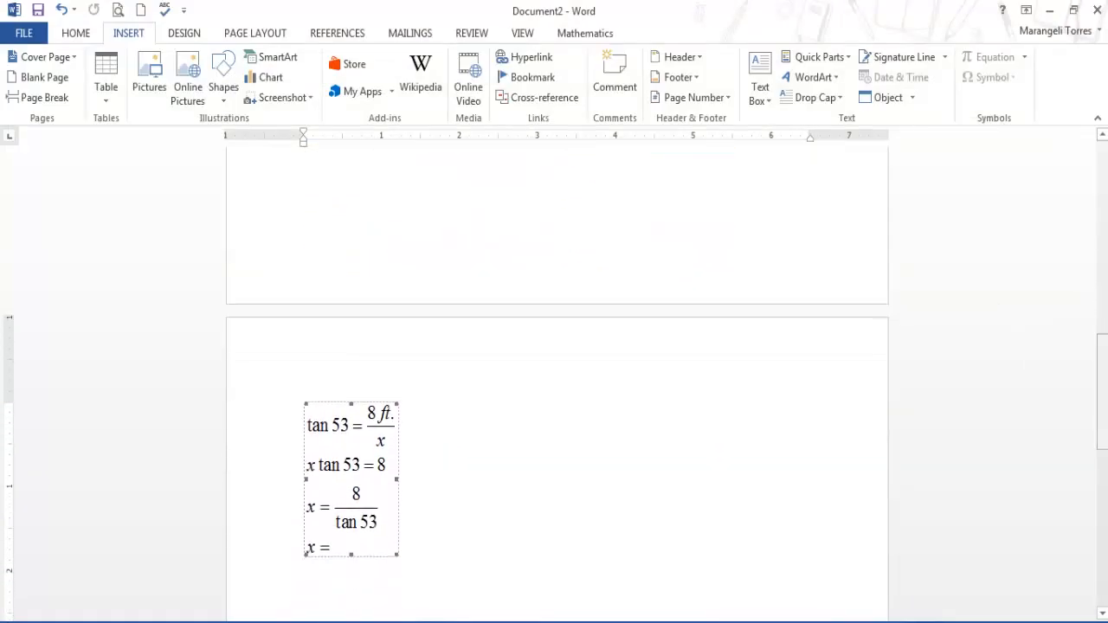
left_click_drag(398, 555, 382, 520)
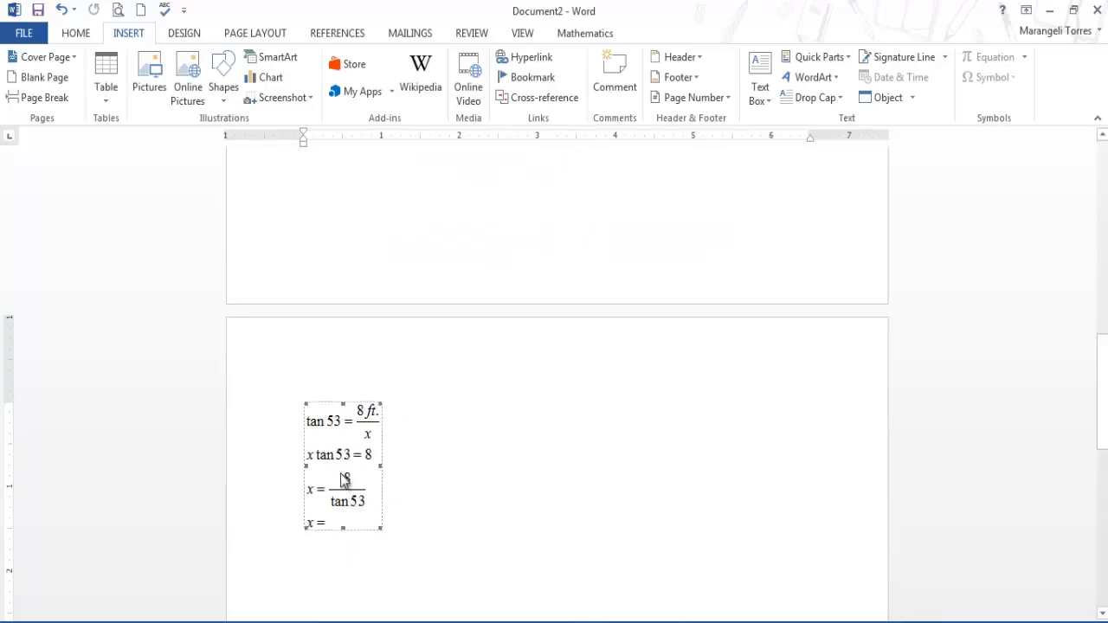
Set the equation object's wrapping style to In Front of text
mouse_move(1105, 408)
left_mouse_down()
mouse_move(1105, 351)
mouse_move(1105, 400)
left_mouse_up()
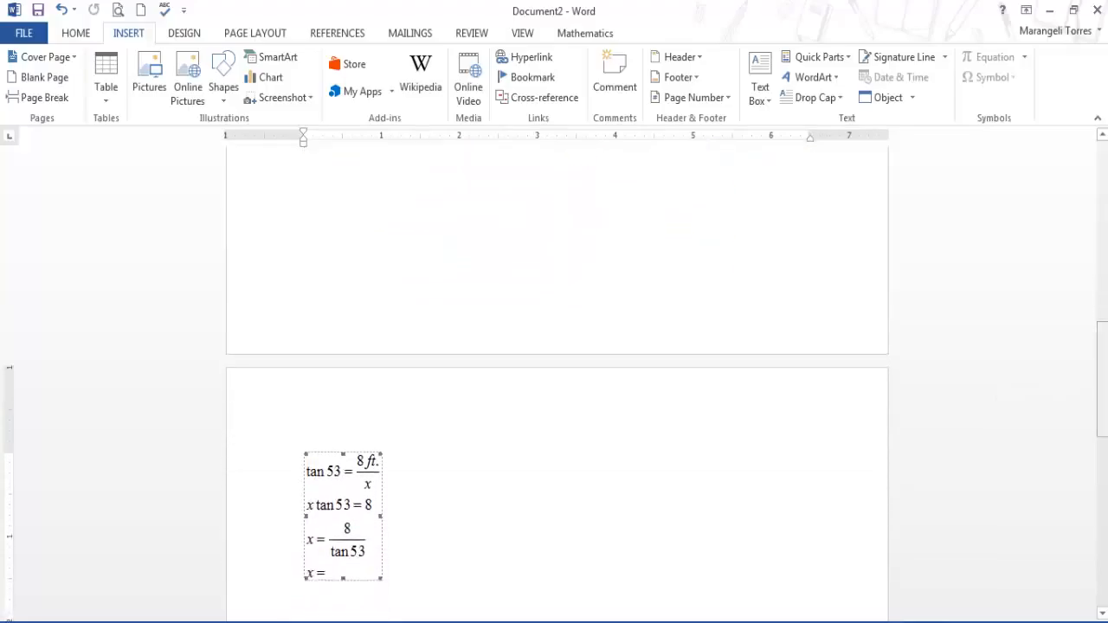
right_click(351, 518)
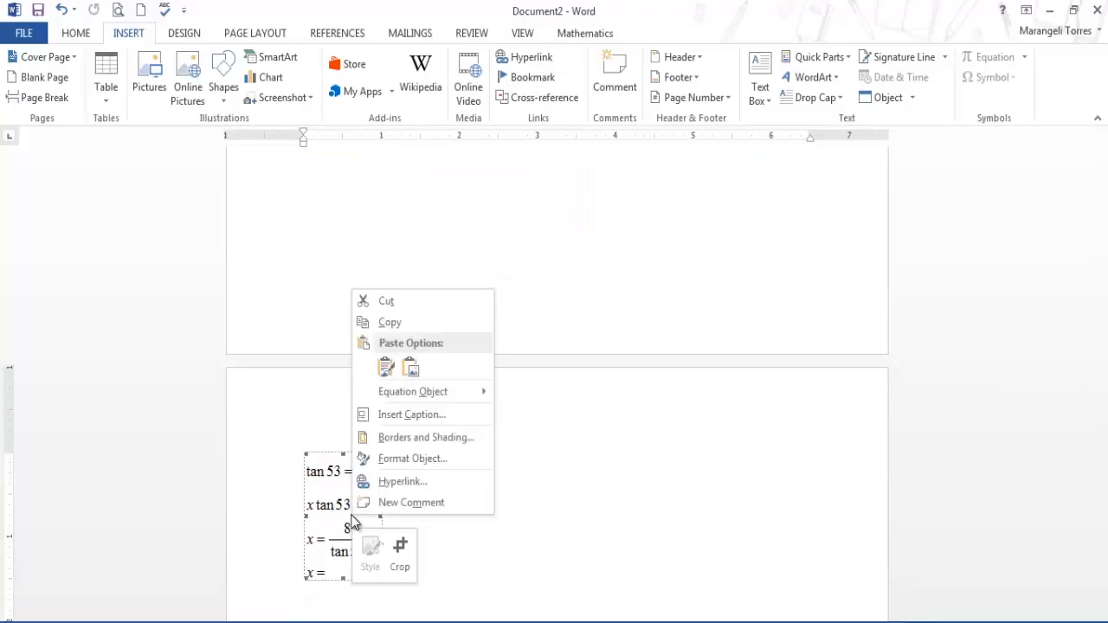
left_click(401, 460)
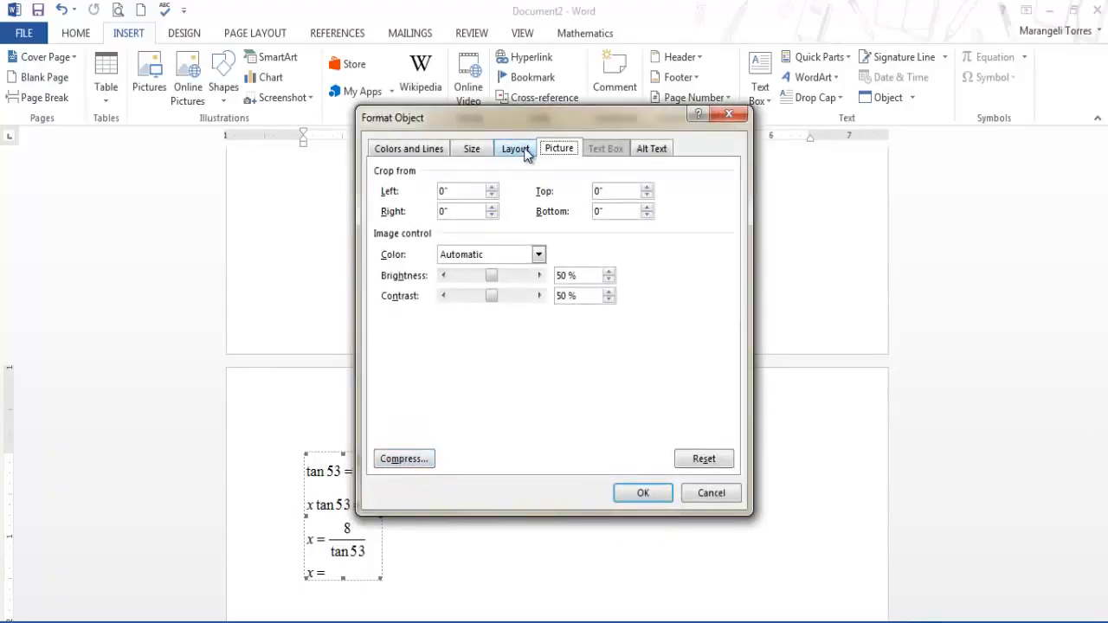
left_click(516, 149)
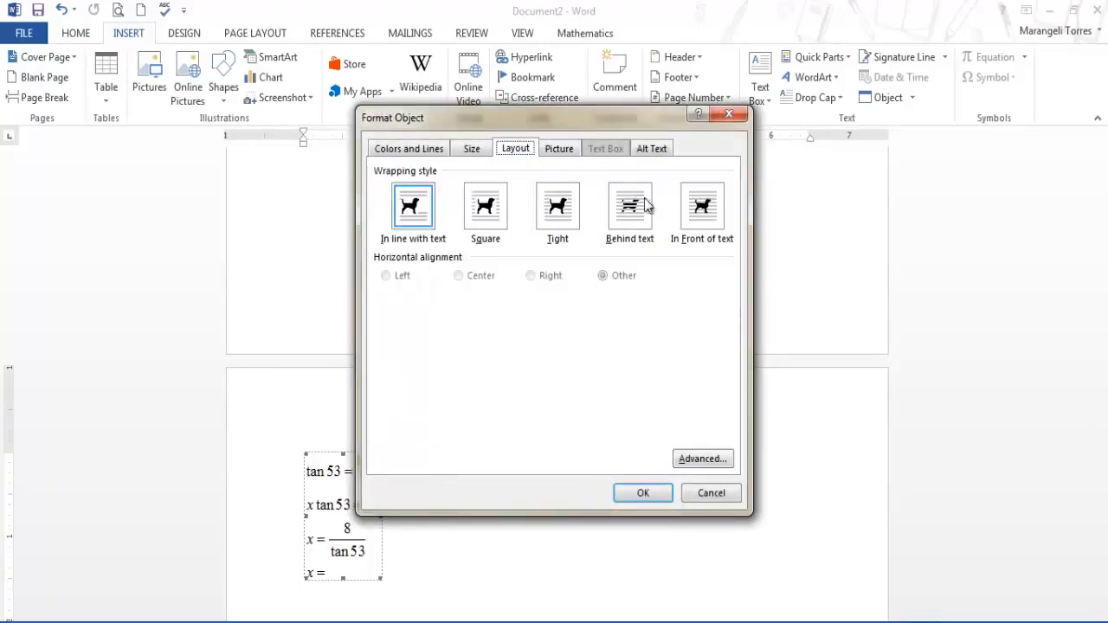
left_click(702, 213)
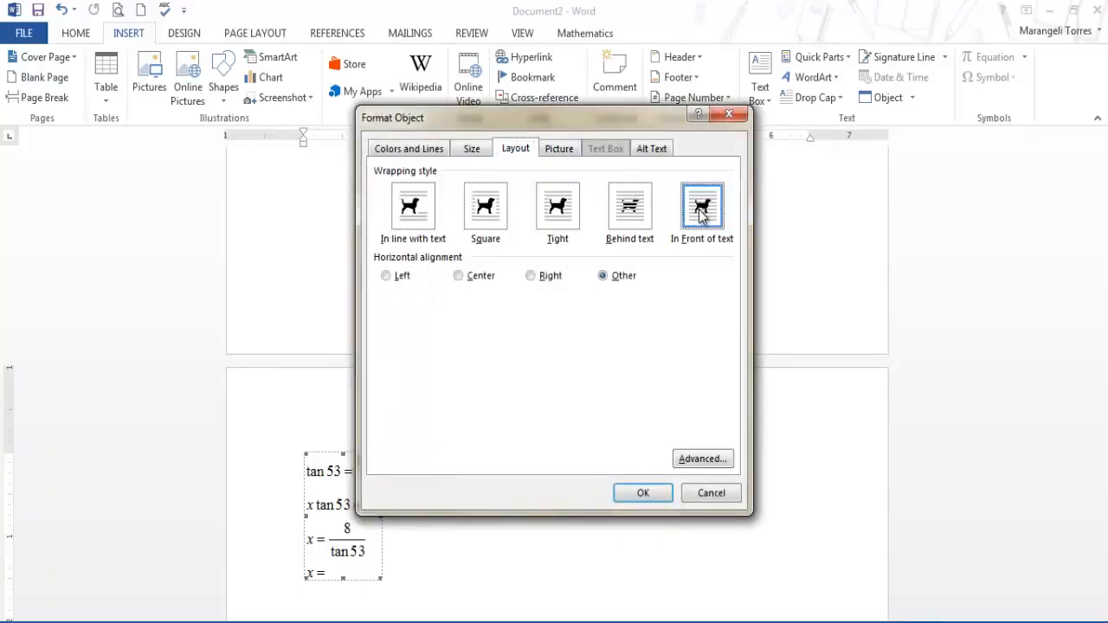
left_click(643, 493)
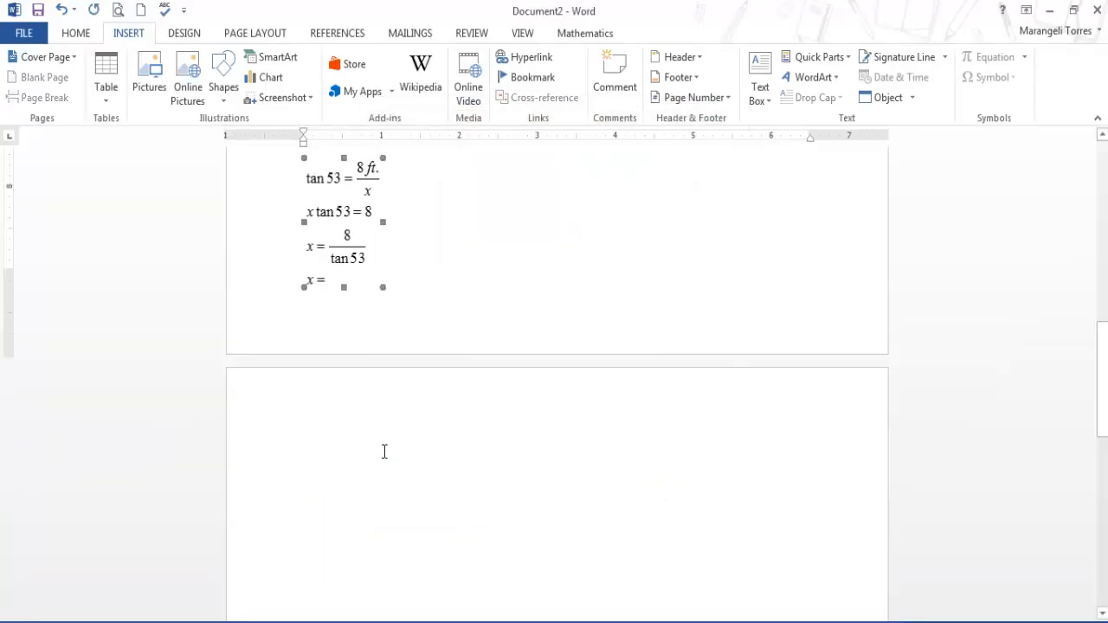
Move the equation to sit directly beneath the triangle's 8 ft. label and deselect it
mouse_move(341, 239)
left_mouse_down()
mouse_move(487, 225)
mouse_move(435, 292)
mouse_move(384, 252)
mouse_move(389, 210)
mouse_move(343, 246)
left_mouse_up()
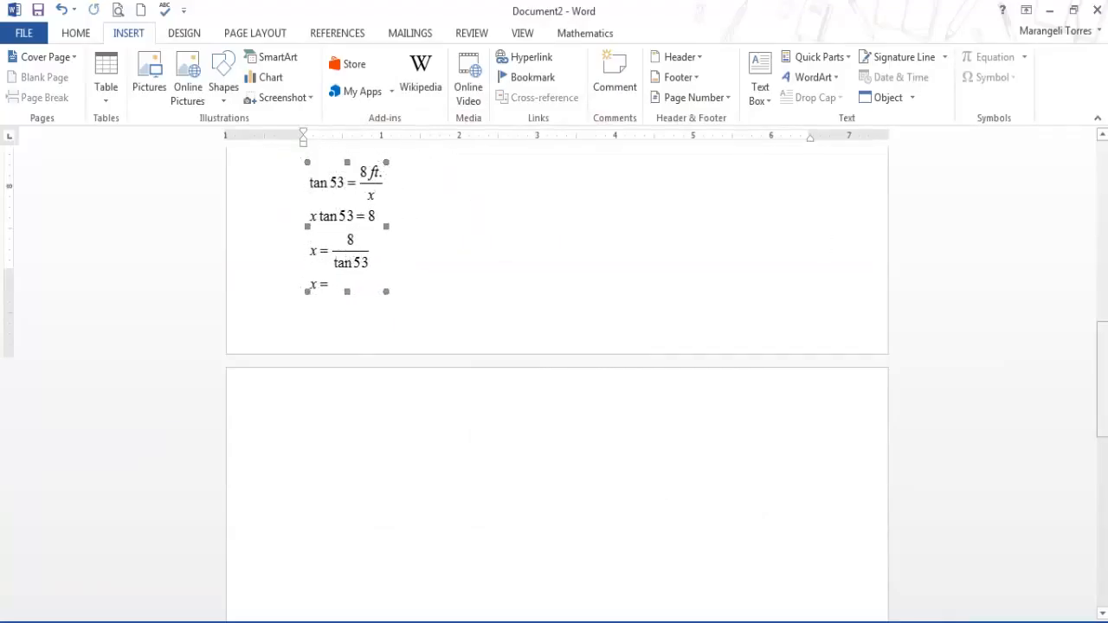
left_click_drag(1100, 398, 1100, 351)
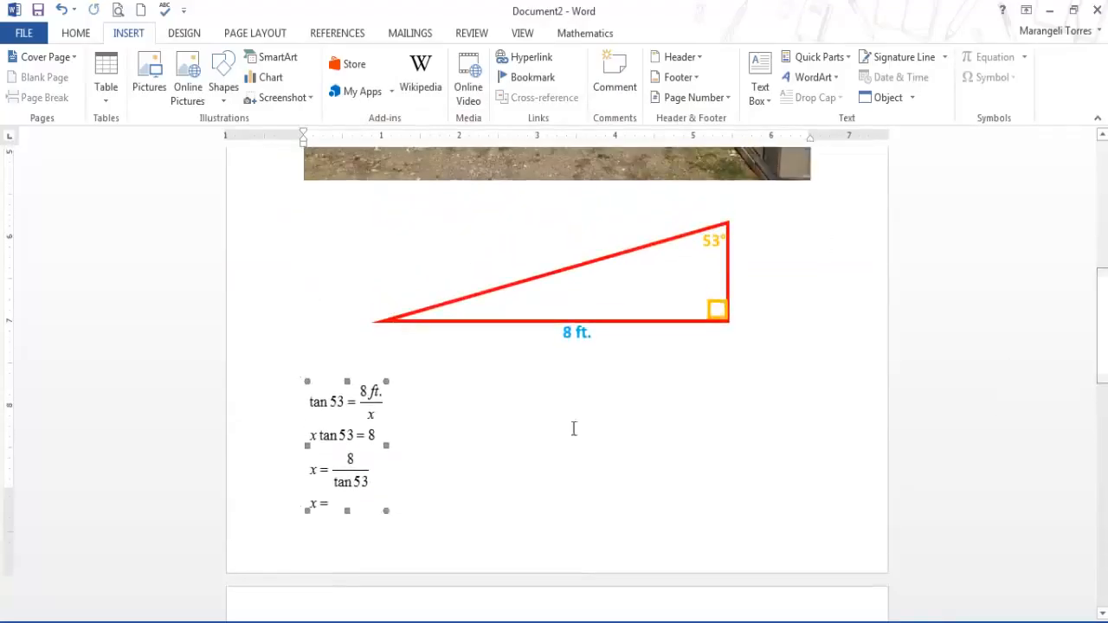
left_click_drag(426, 409, 561, 402)
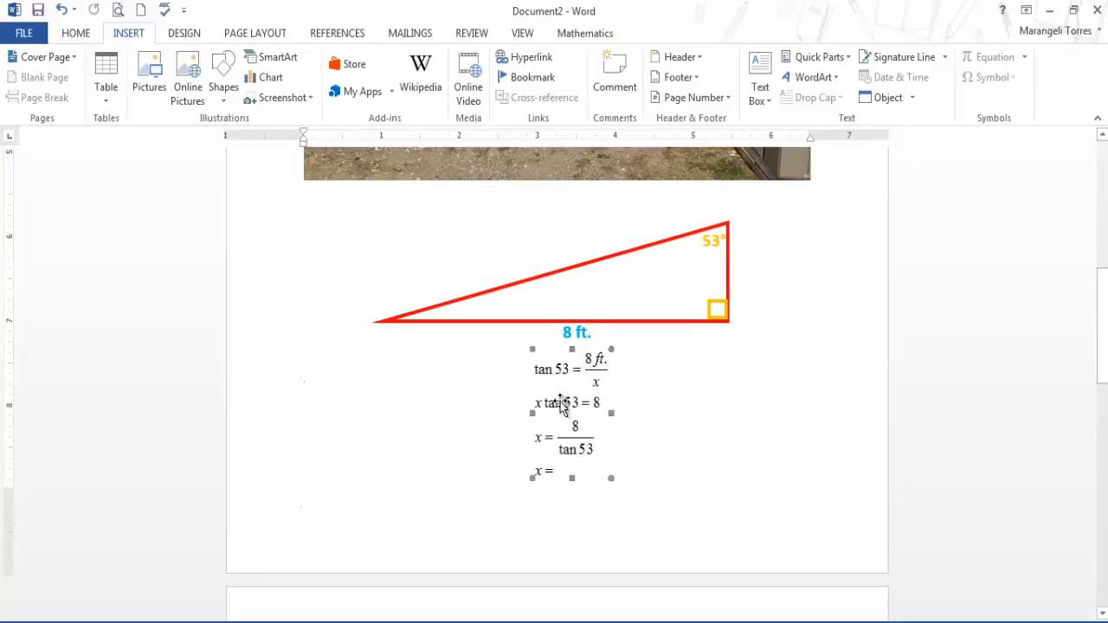
left_click(702, 398)
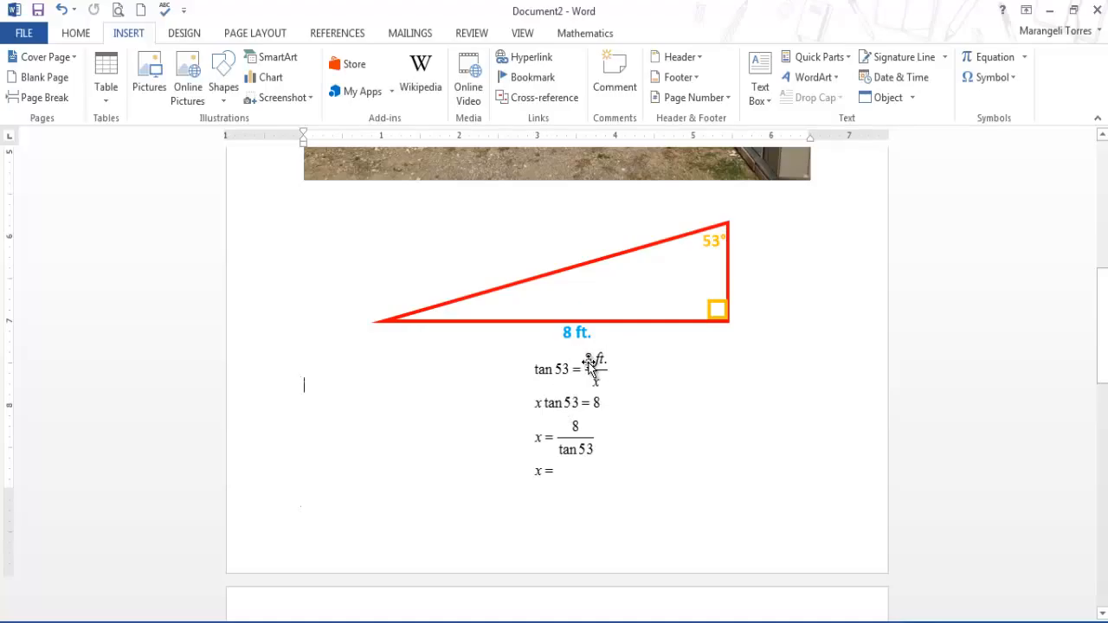
left_click_drag(1105, 351, 1101, 244)
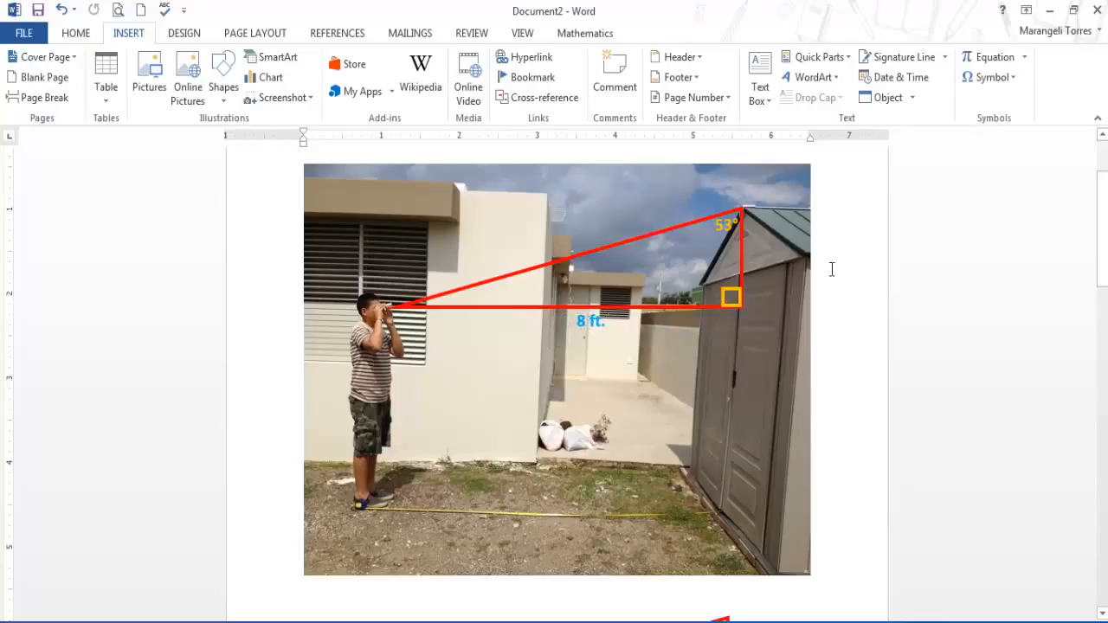
left_click(1103, 227)
left_click_drag(1103, 226, 1103, 307)
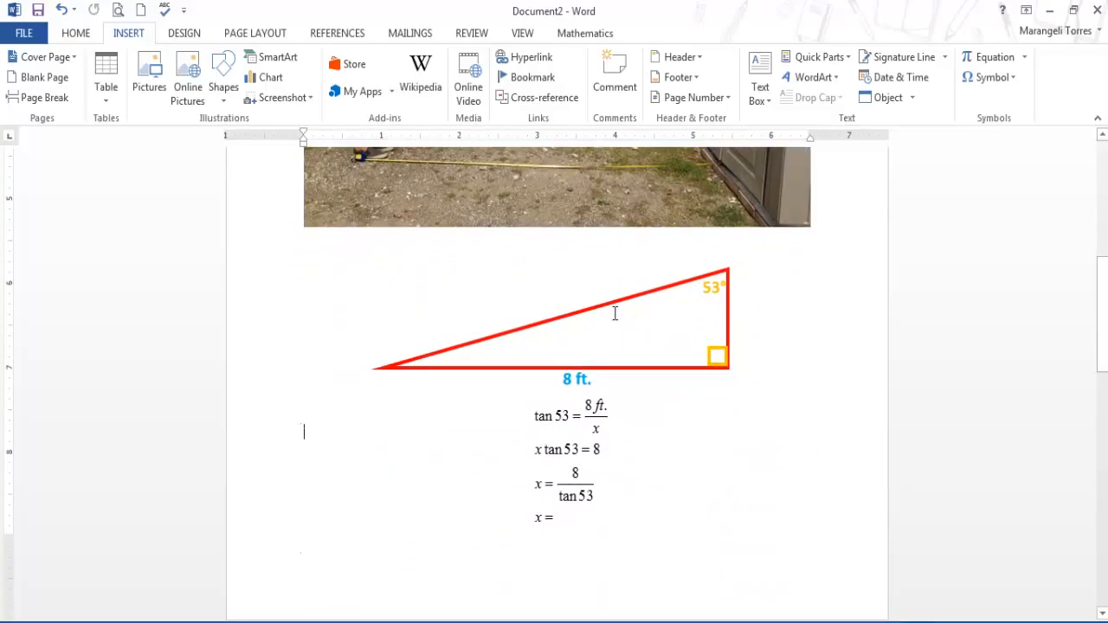